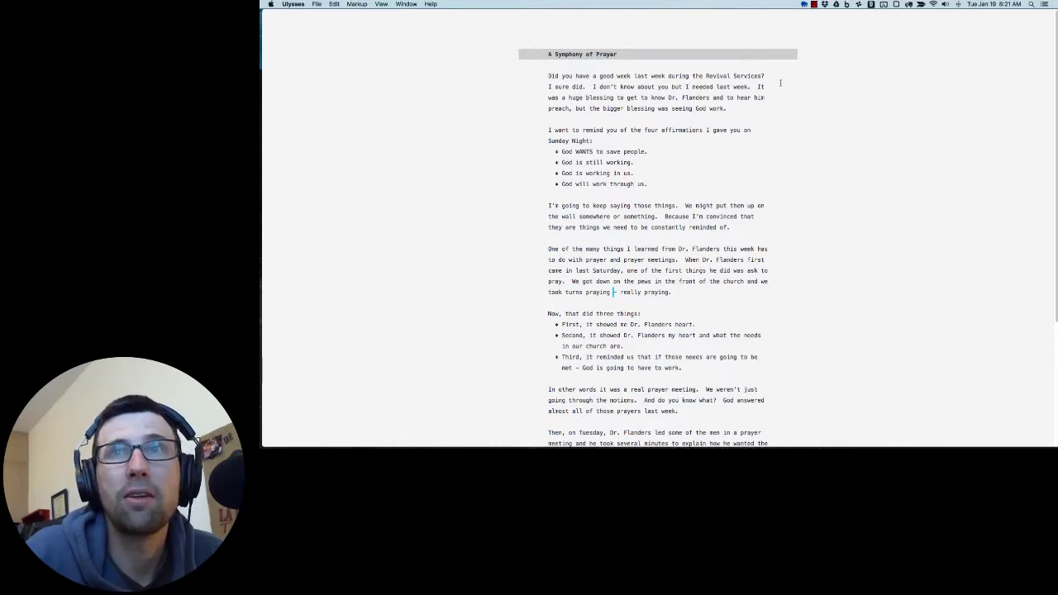
# Add blank lines after the 'seeing God work.' paragraph, removing the trial '#' heading marker.
pyautogui.click(747, 106)
pyautogui.press('Return')
pyautogui.press('Return')
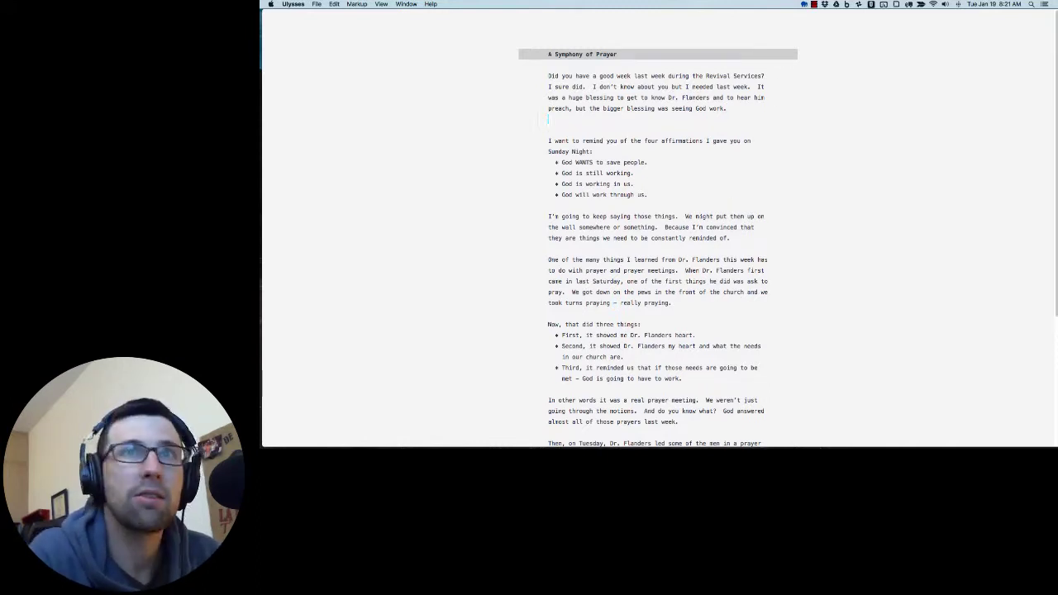
pyautogui.write("''")
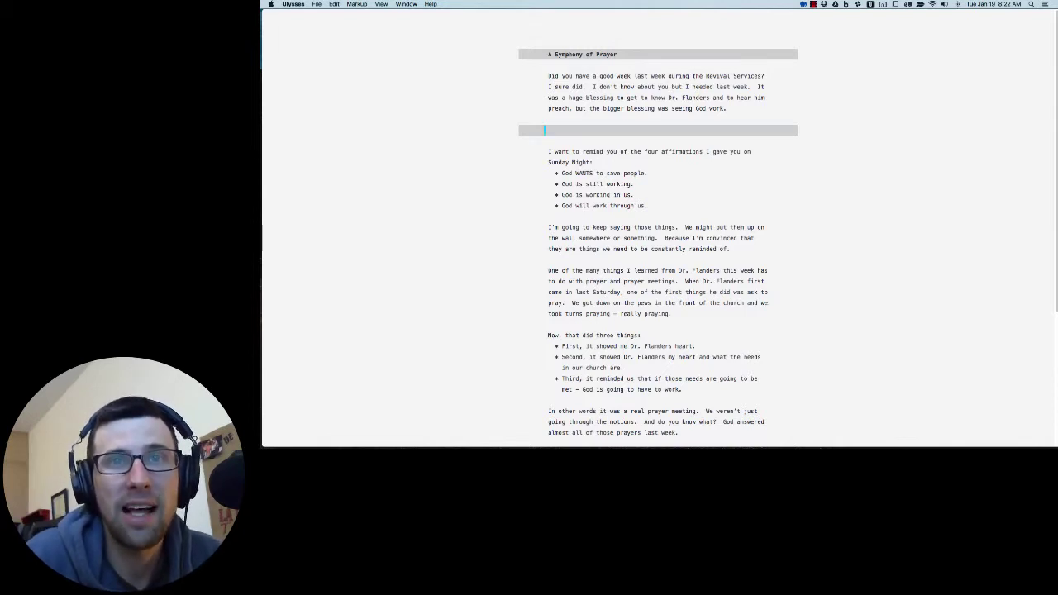
pyautogui.press('BackSpace')
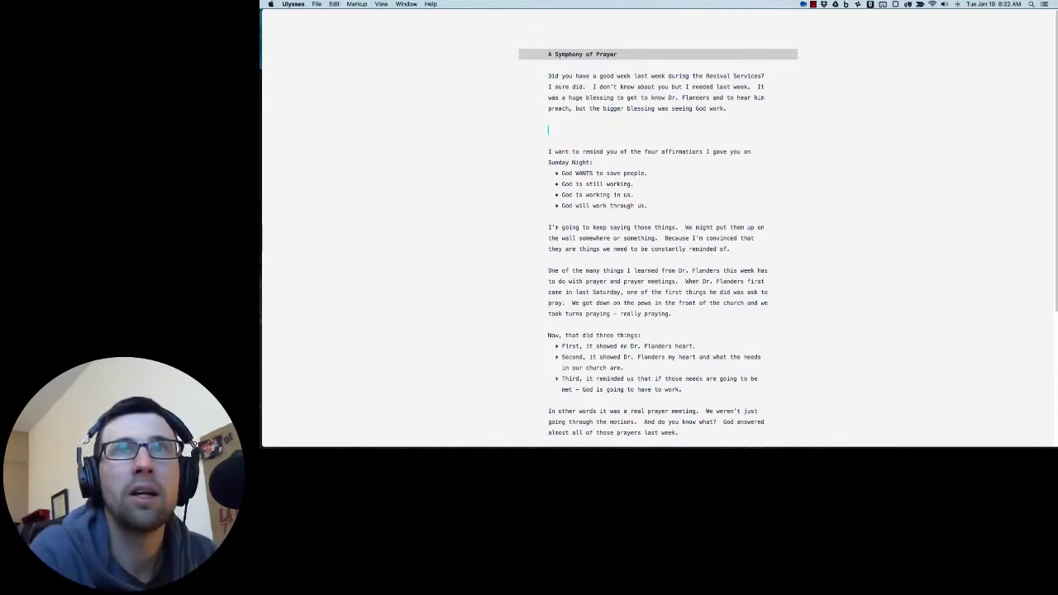
pyautogui.write('#')
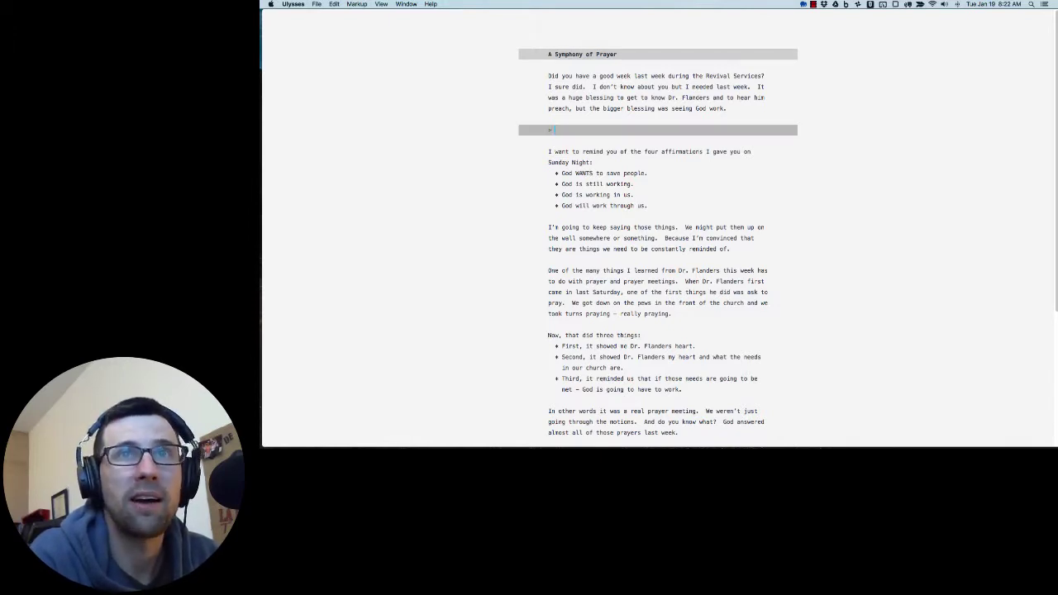
pyautogui.press('BackSpace')
pyautogui.press('BackSpace')
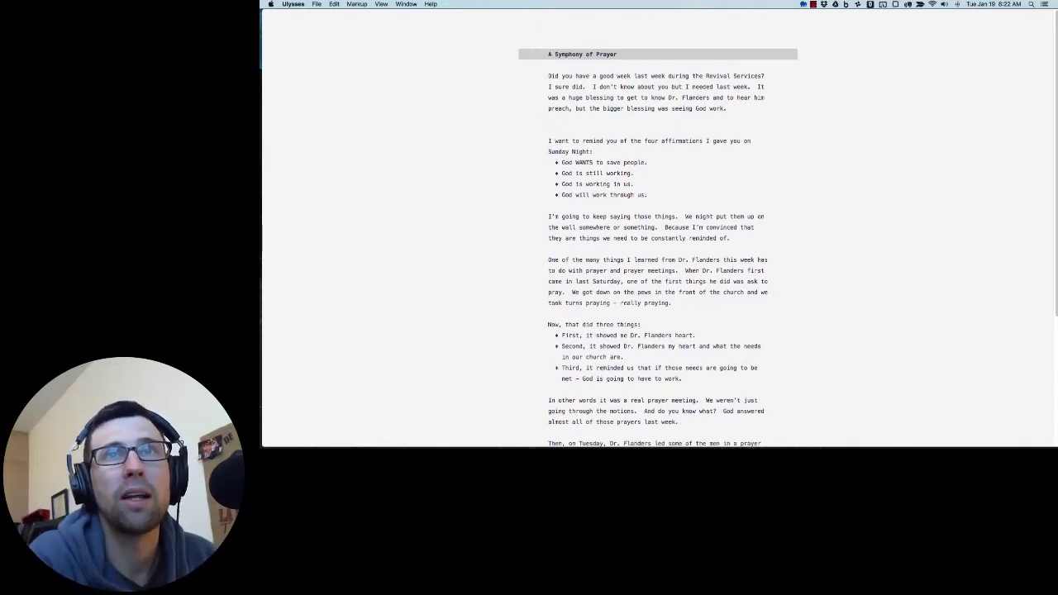
pyautogui.press('Return')
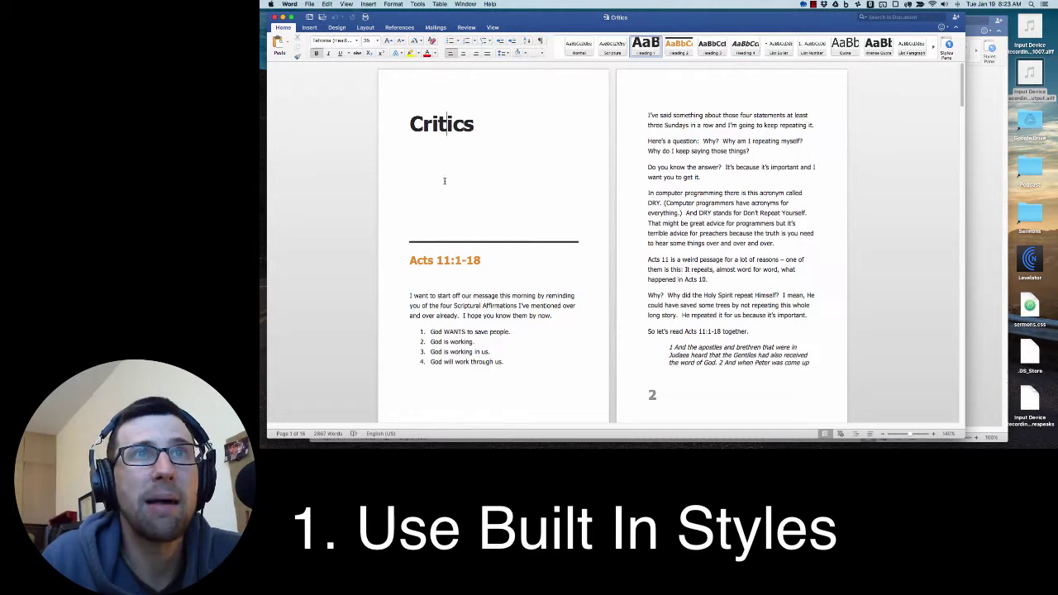
# Add a test line 'Heading' below Acts 11:1-18 and format it 20 pt bold.
pyautogui.press('Down')
pyautogui.press('Down')
pyautogui.press('Down')
pyautogui.press('Down')
pyautogui.press('Down')
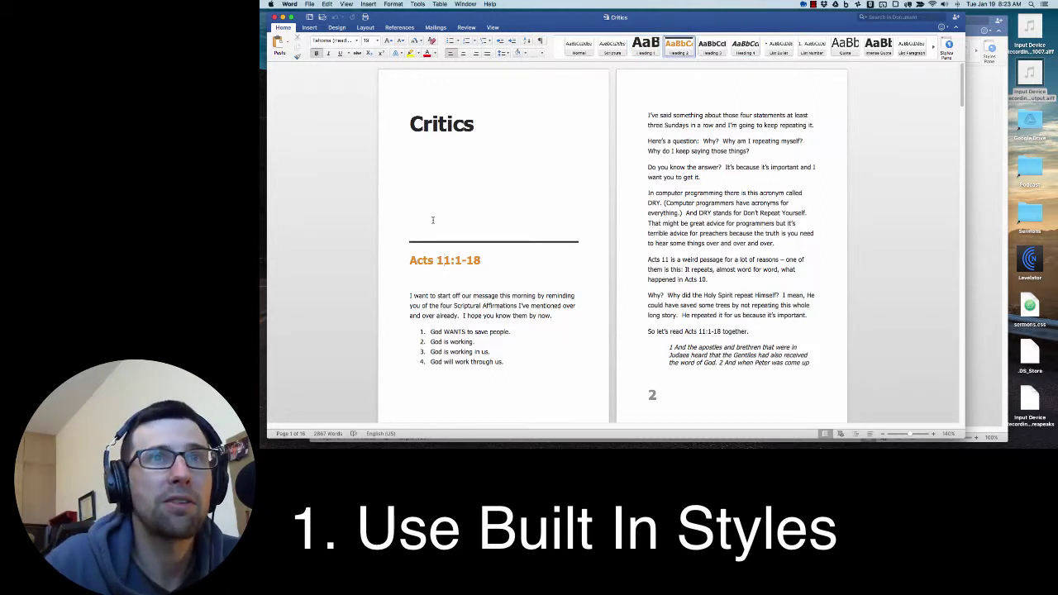
pyautogui.press('Return')
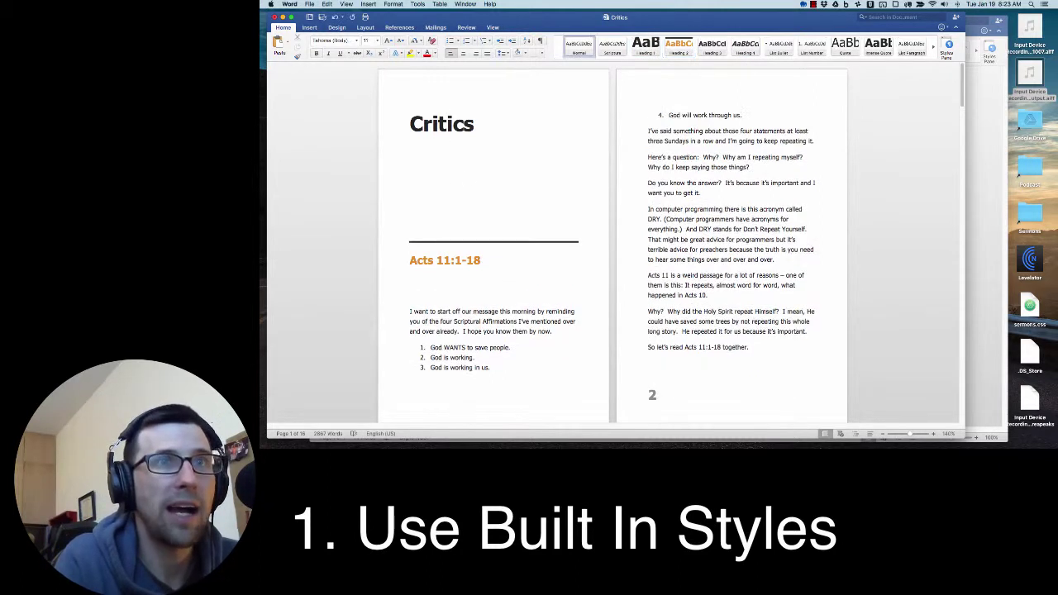
pyautogui.press('Return')
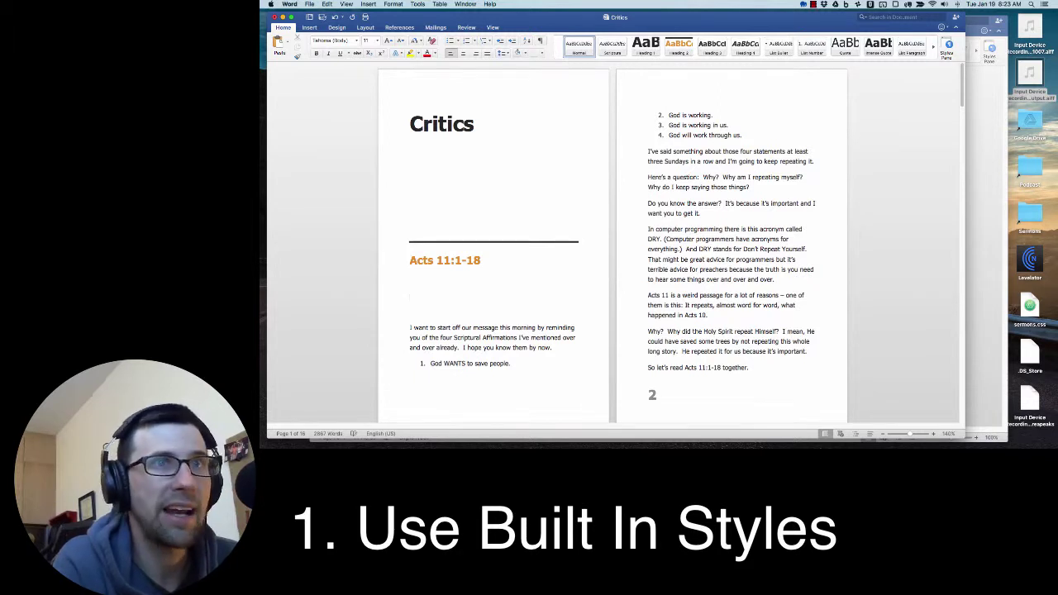
pyautogui.write('Heading')
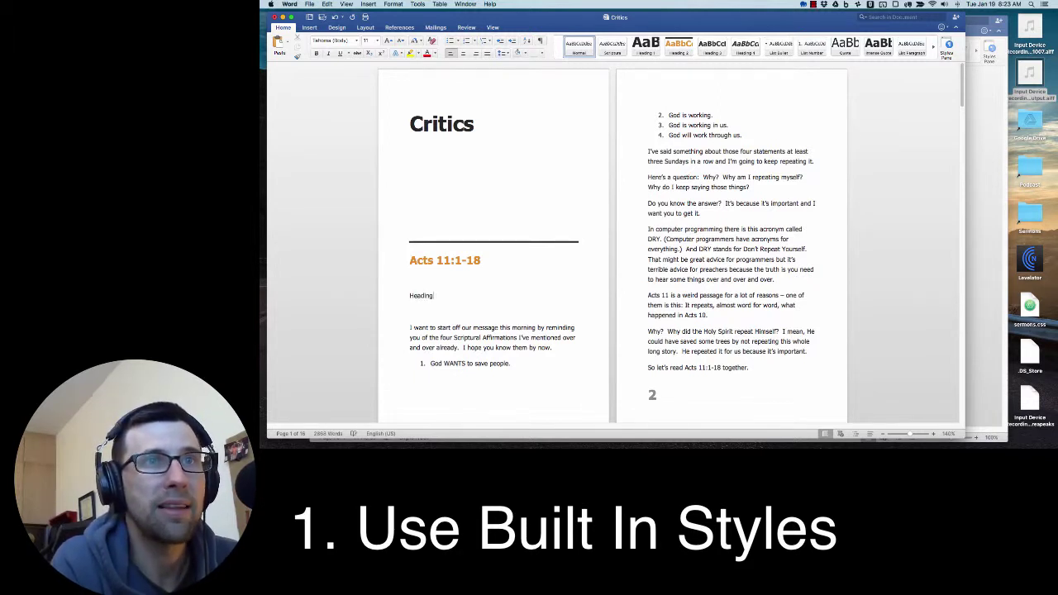
pyautogui.hotkey('shift', 'Home')
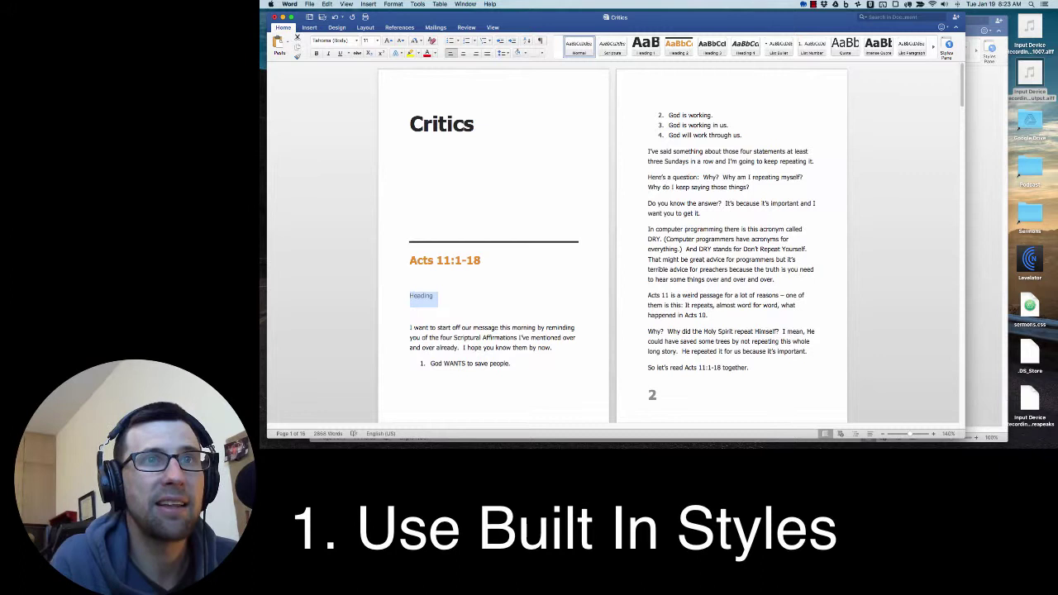
pyautogui.click(378, 41)
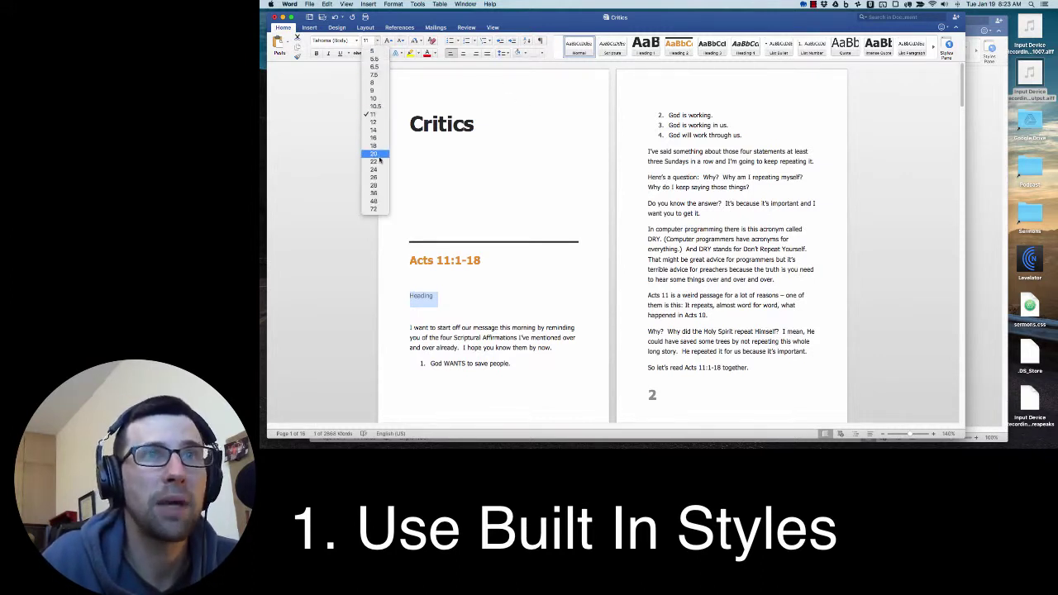
pyautogui.click(374, 154)
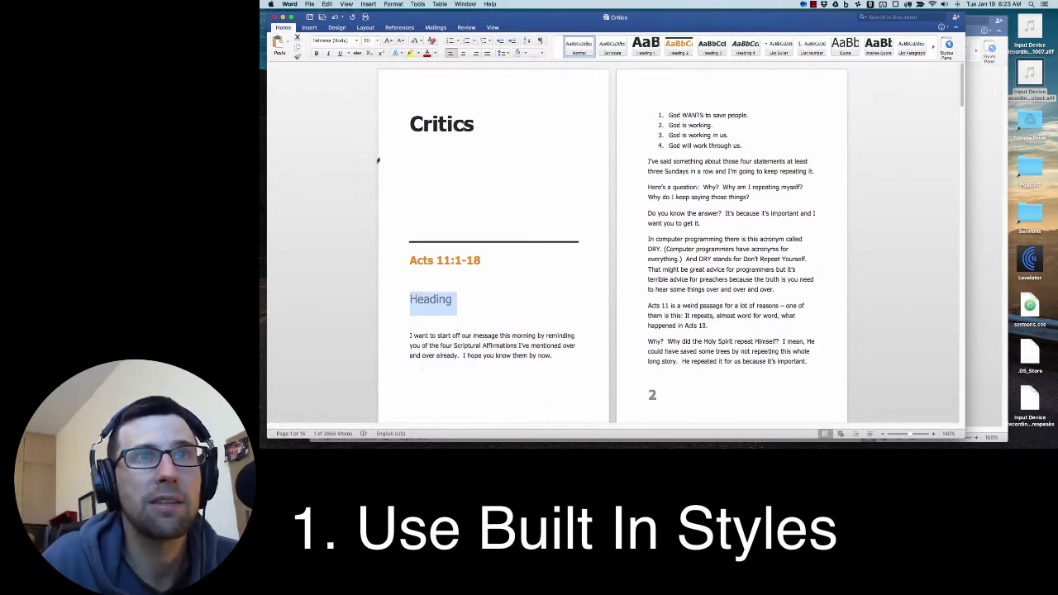
pyautogui.click(316, 53)
# Delete the 'Heading' test line, leaving an empty paragraph below Acts 11:1-18.
pyautogui.click(490, 305)
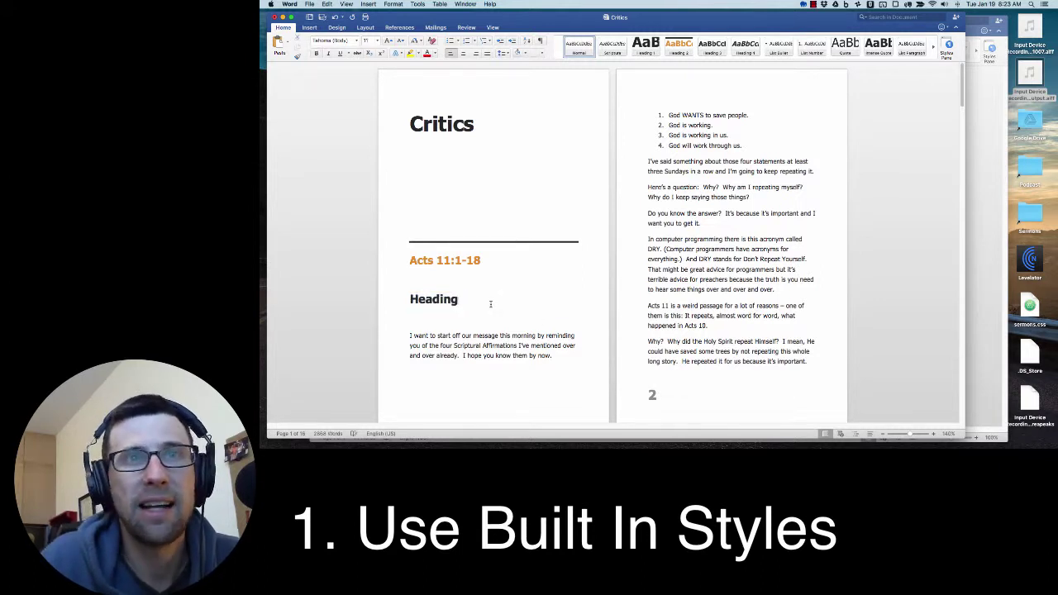
pyautogui.tripleClick(491, 304)
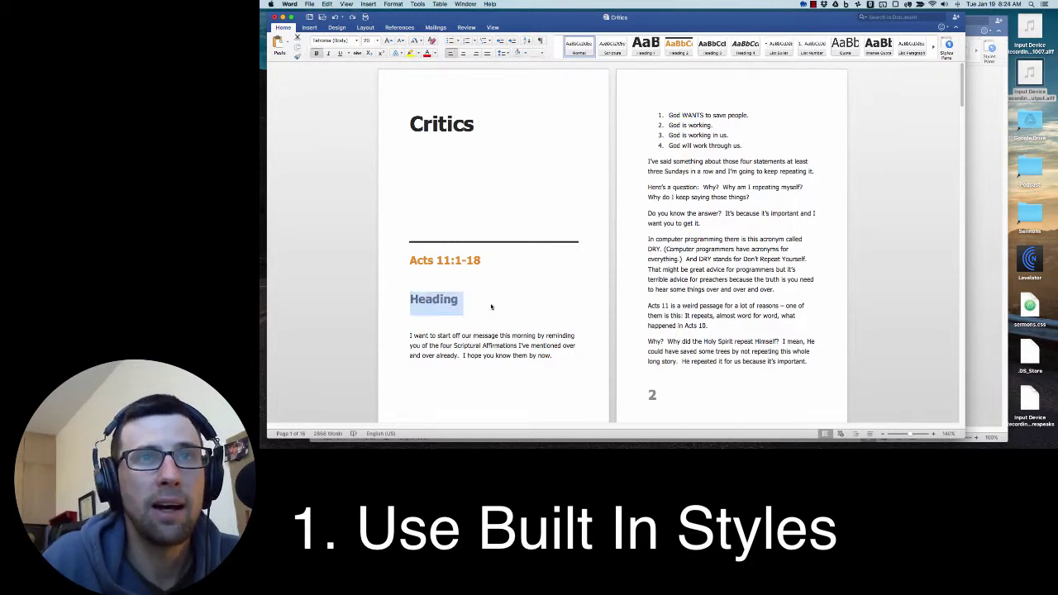
pyautogui.press('BackSpace')
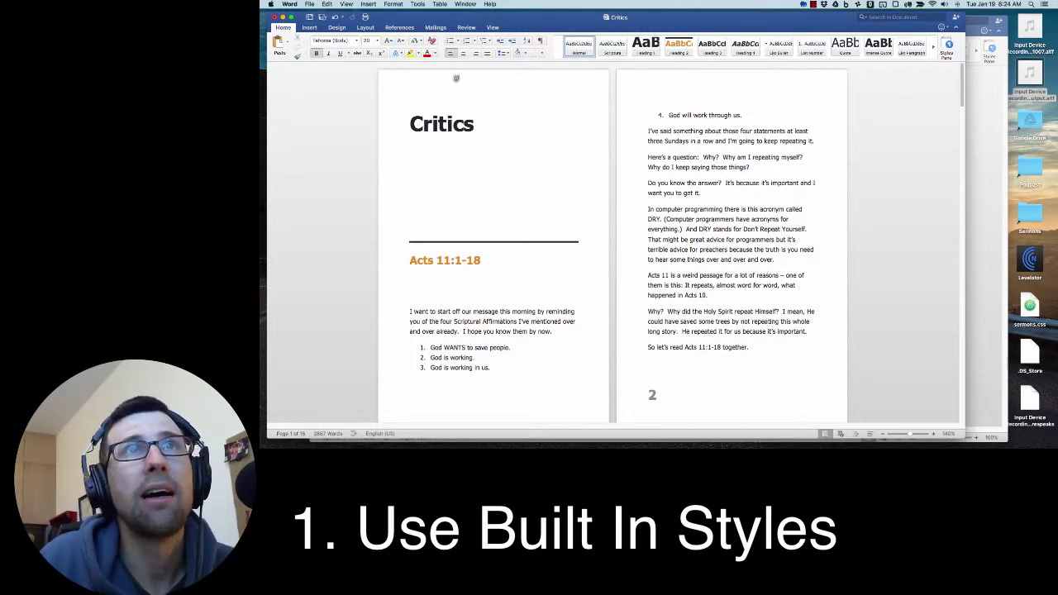
pyautogui.click(492, 27)
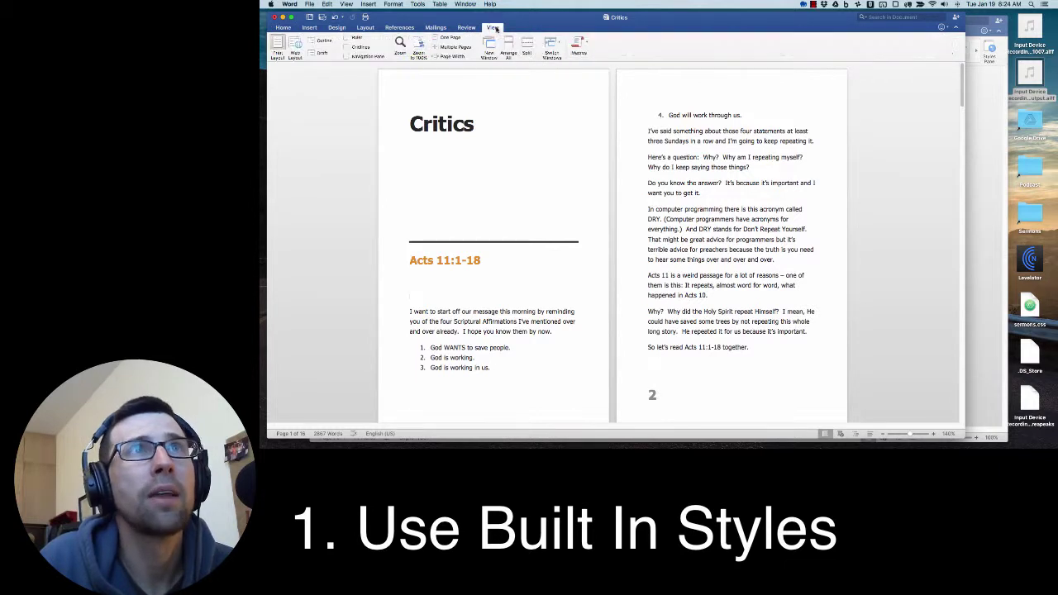
pyautogui.click(323, 41)
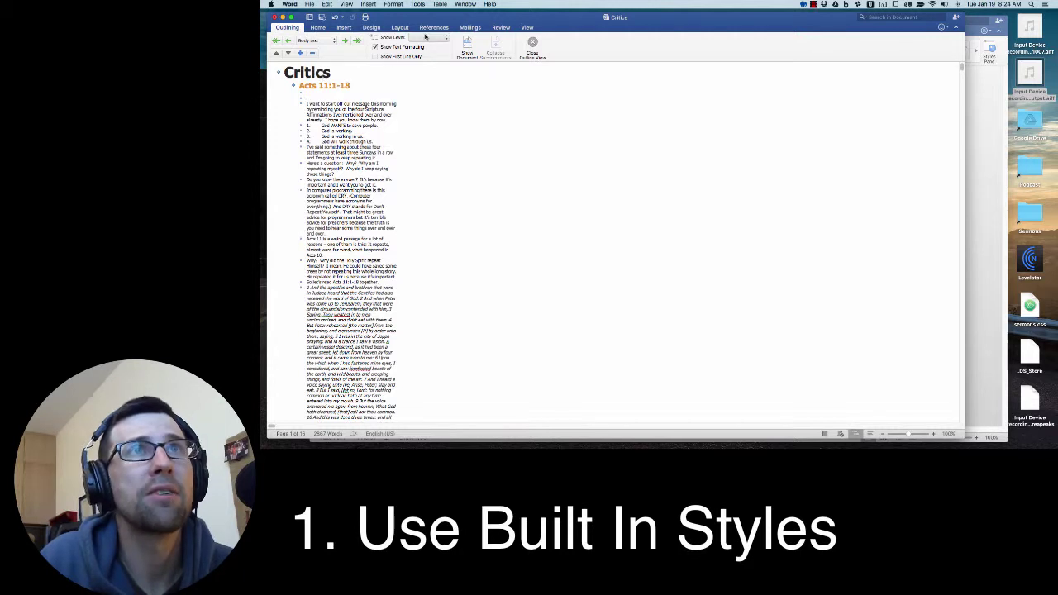
pyautogui.click(424, 40)
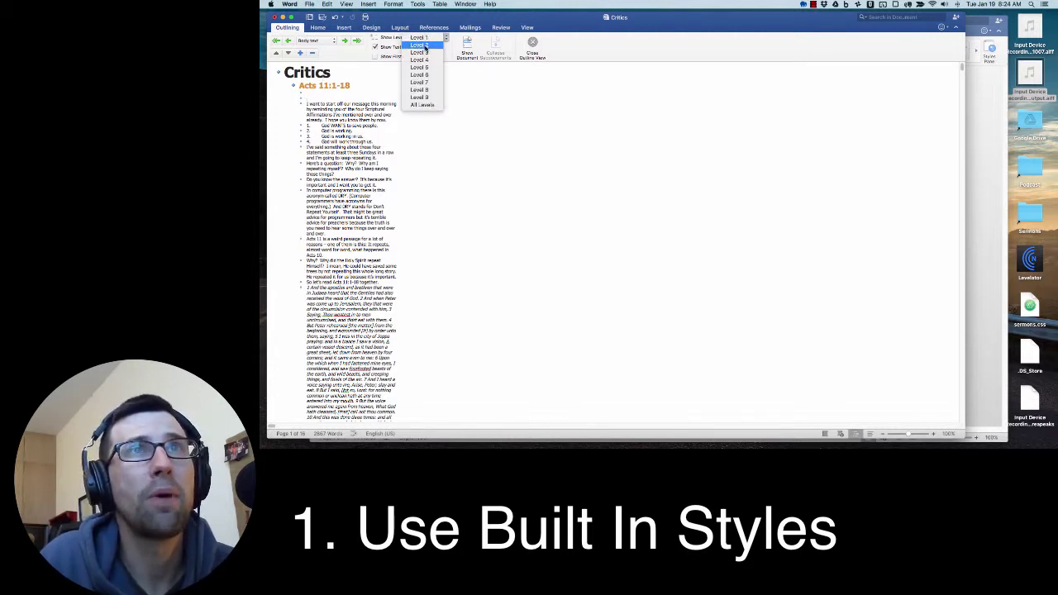
pyautogui.click(420, 45)
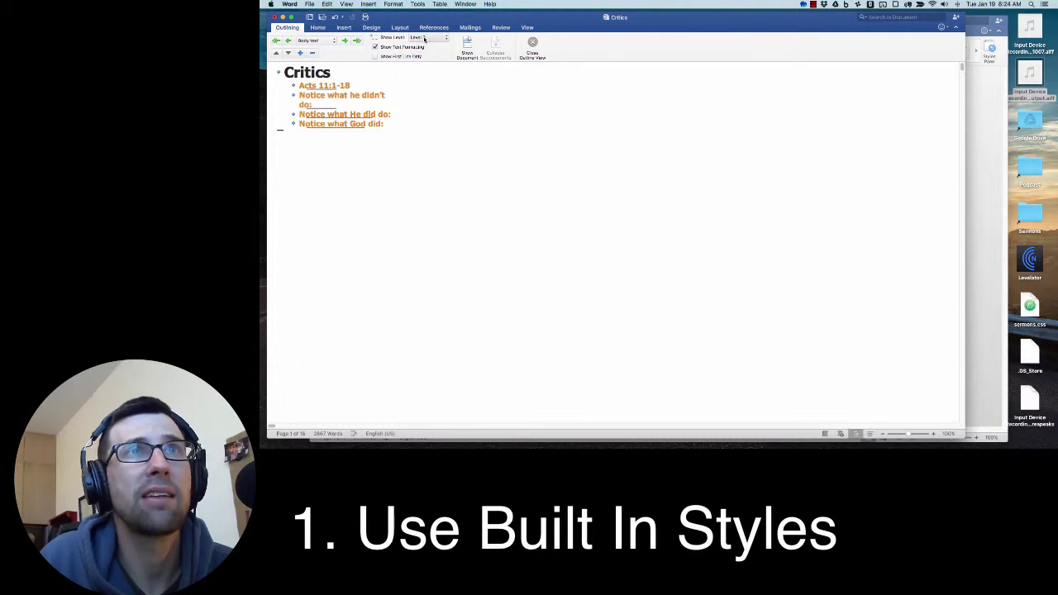
pyautogui.click(424, 39)
pyautogui.click(424, 45)
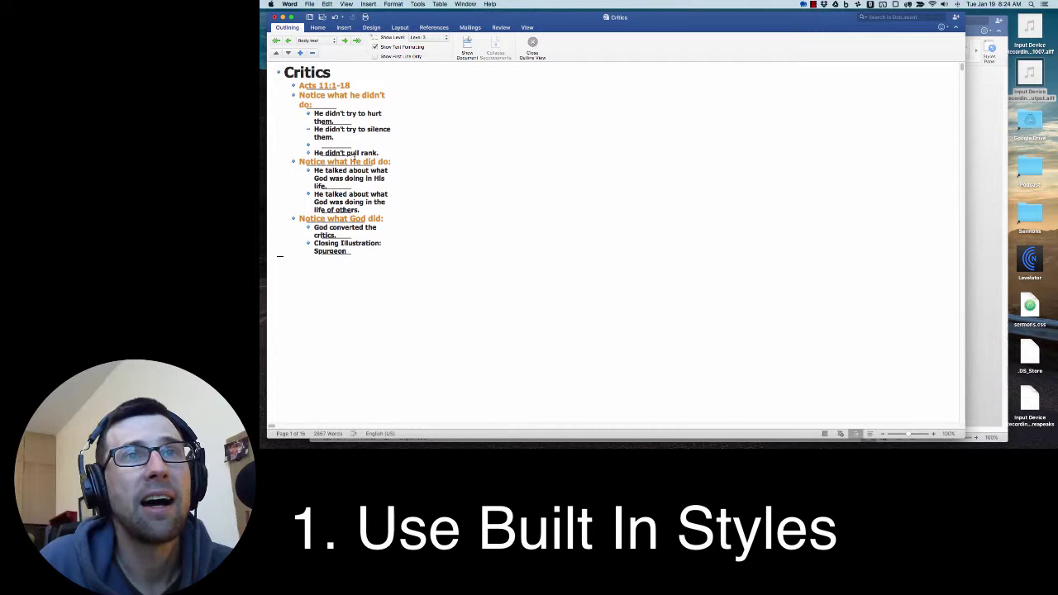
pyautogui.click(423, 38)
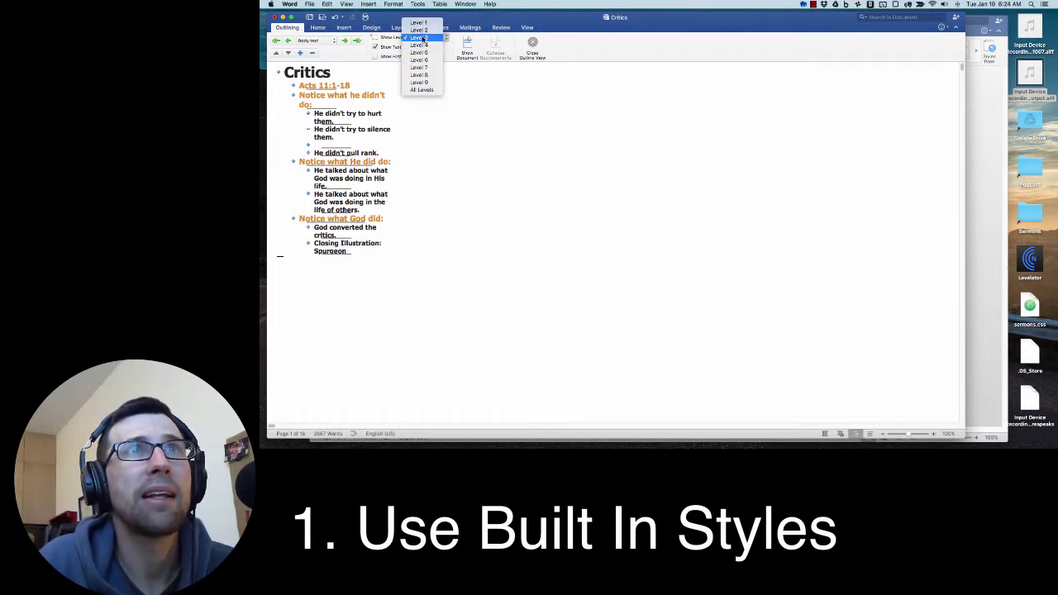
pyautogui.click(422, 39)
pyautogui.click(529, 45)
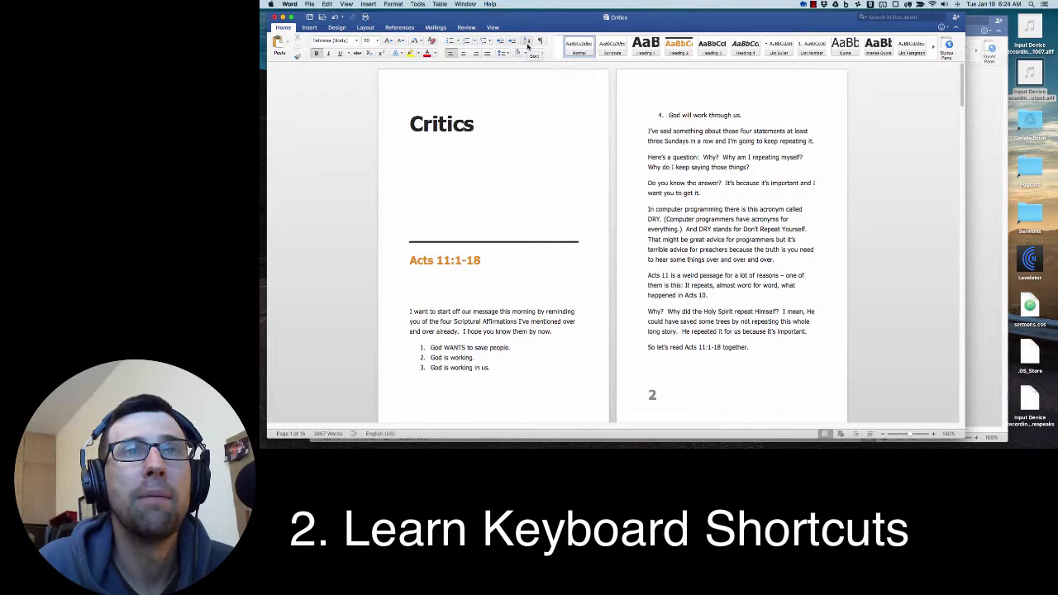
# Review the Scripture style's shortcut-key settings in Modify Style, then save the style.
pyautogui.rightClick(630, 50)
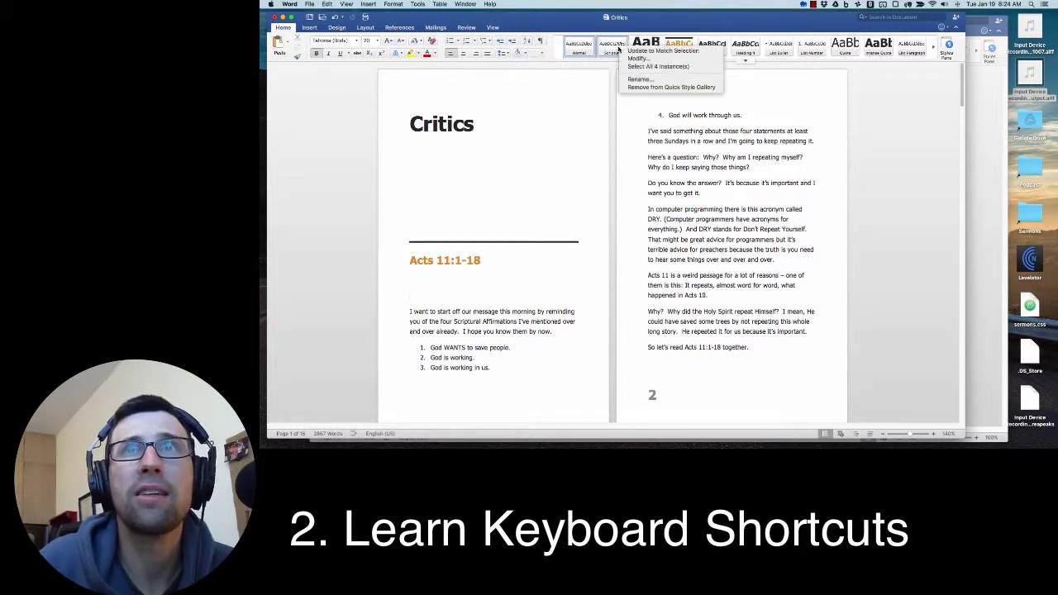
pyautogui.click(637, 58)
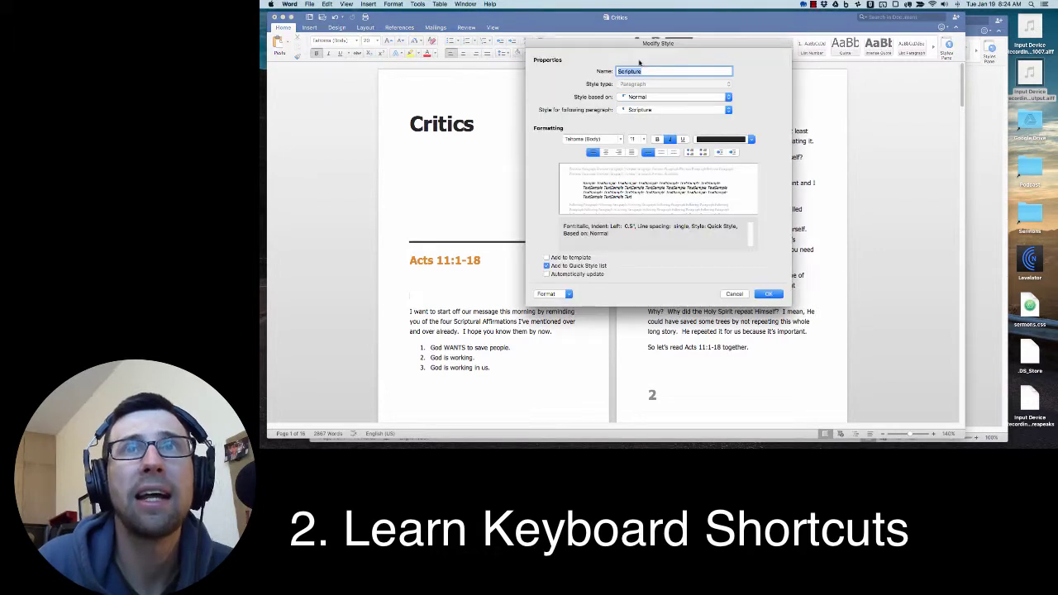
pyautogui.click(555, 295)
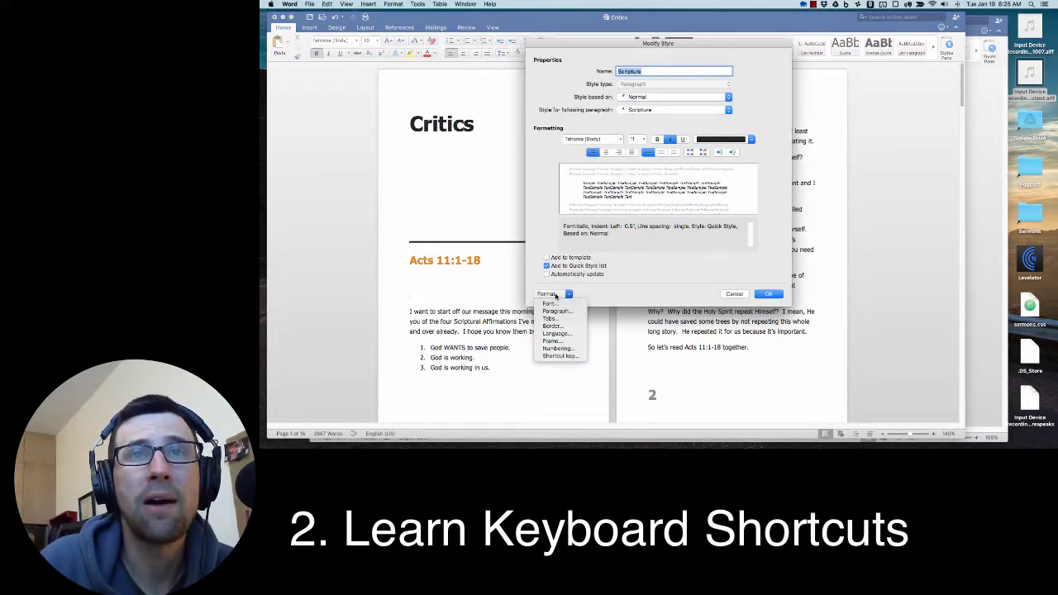
pyautogui.click(559, 356)
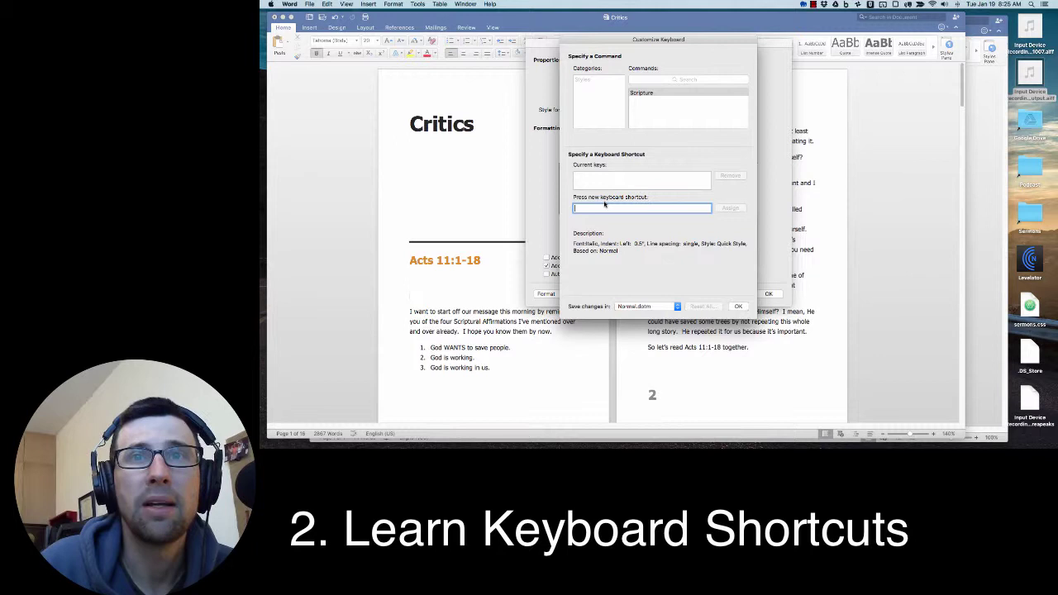
pyautogui.click(740, 306)
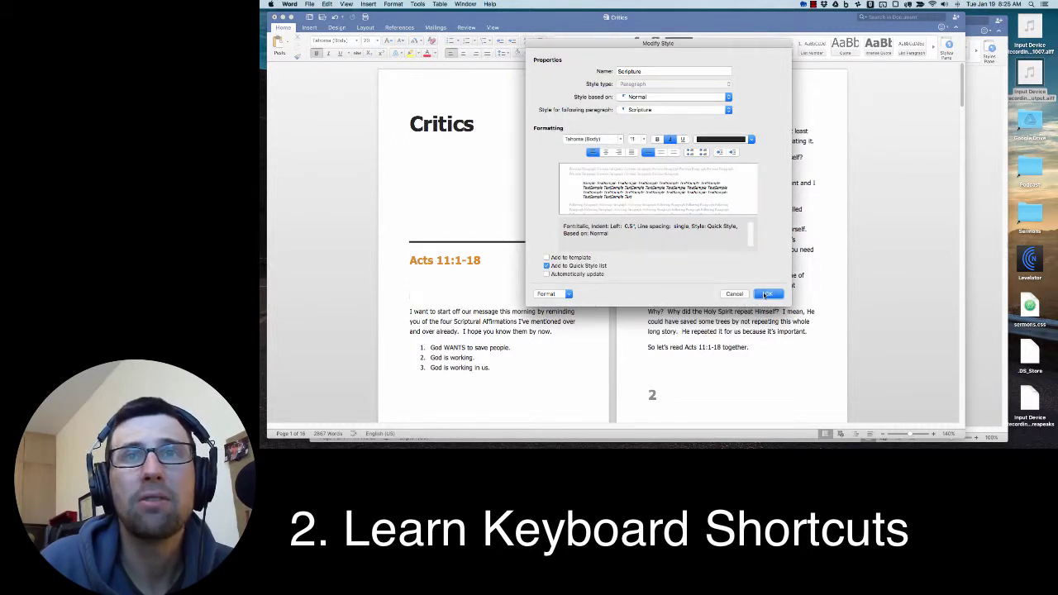
pyautogui.click(767, 294)
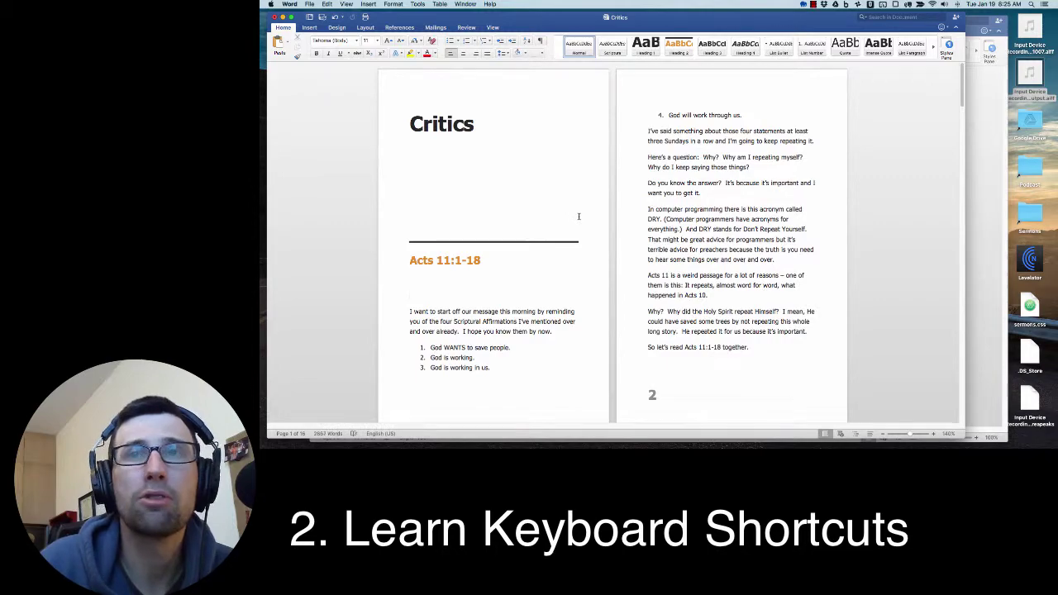
# Scroll to the Acts 11 passage and check that it uses the Scripture style.
pyautogui.scroll(-1, 578, 216)
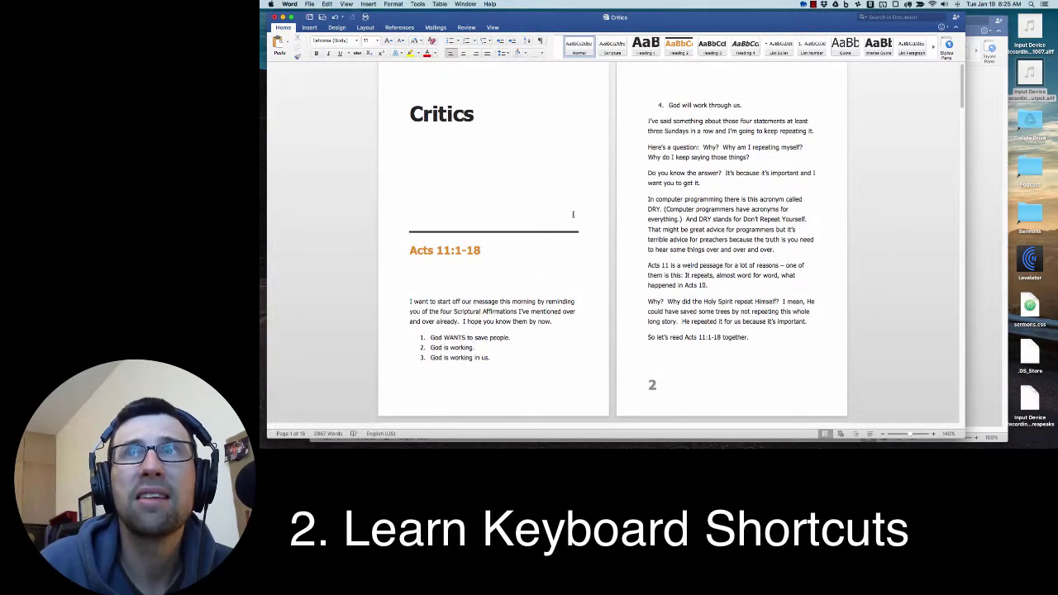
pyautogui.scroll(-15, 555, 223)
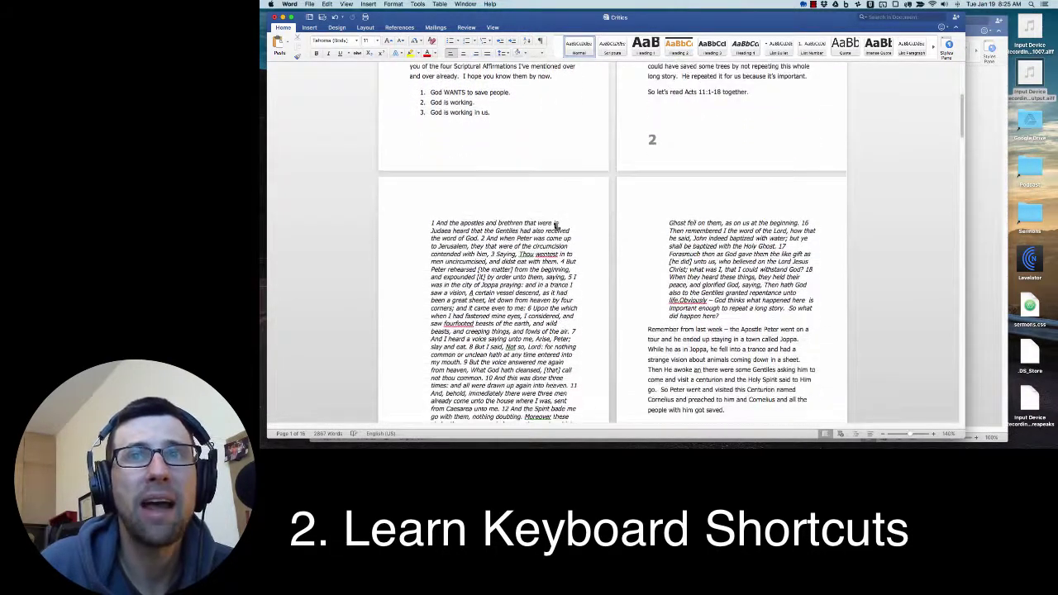
pyautogui.scroll(-15, 555, 224)
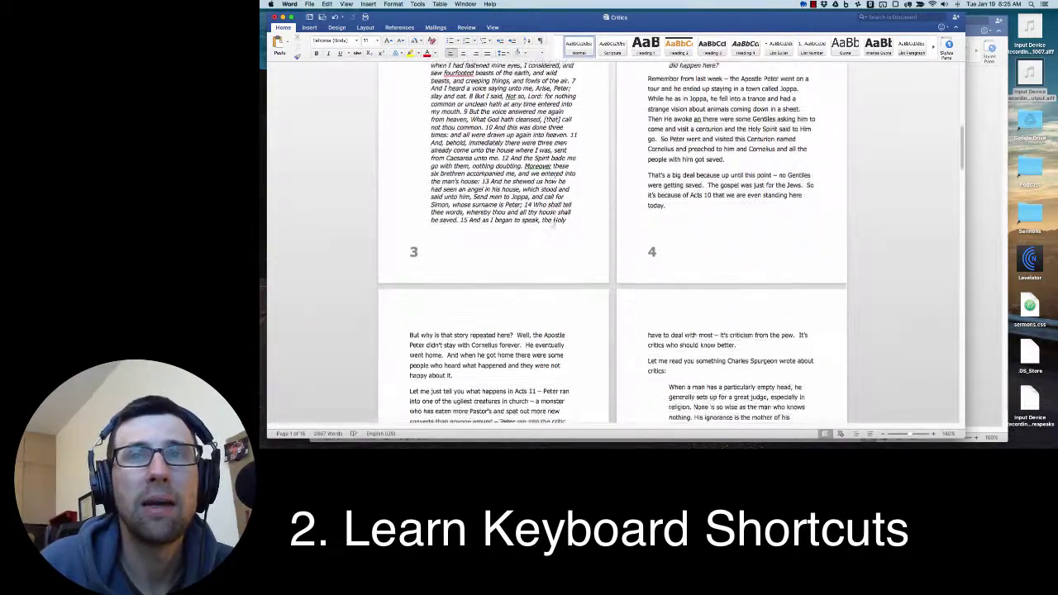
pyautogui.scroll(-10, 556, 225)
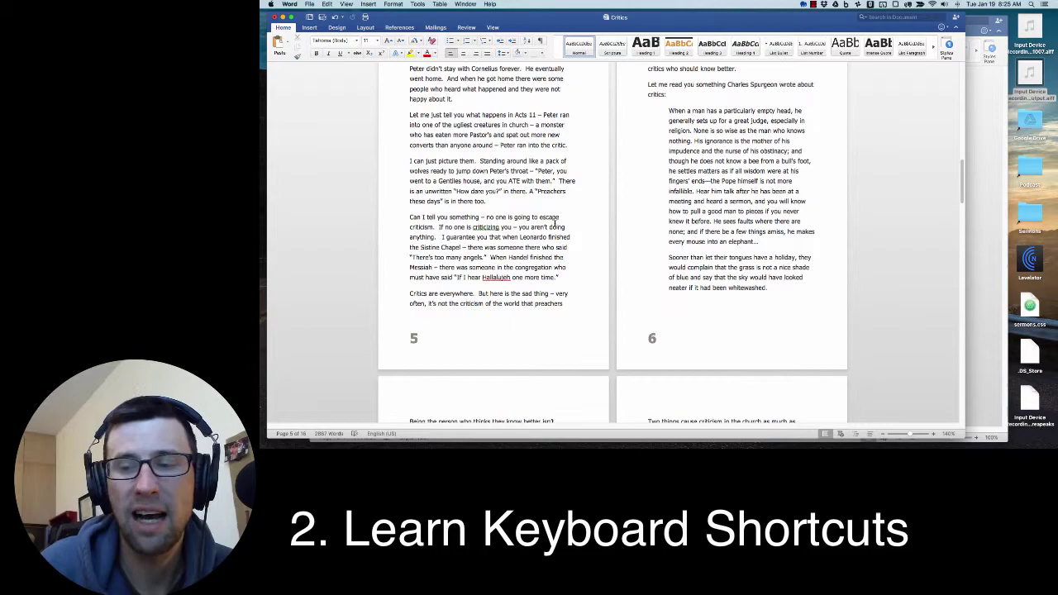
pyautogui.scroll(20, 555, 223)
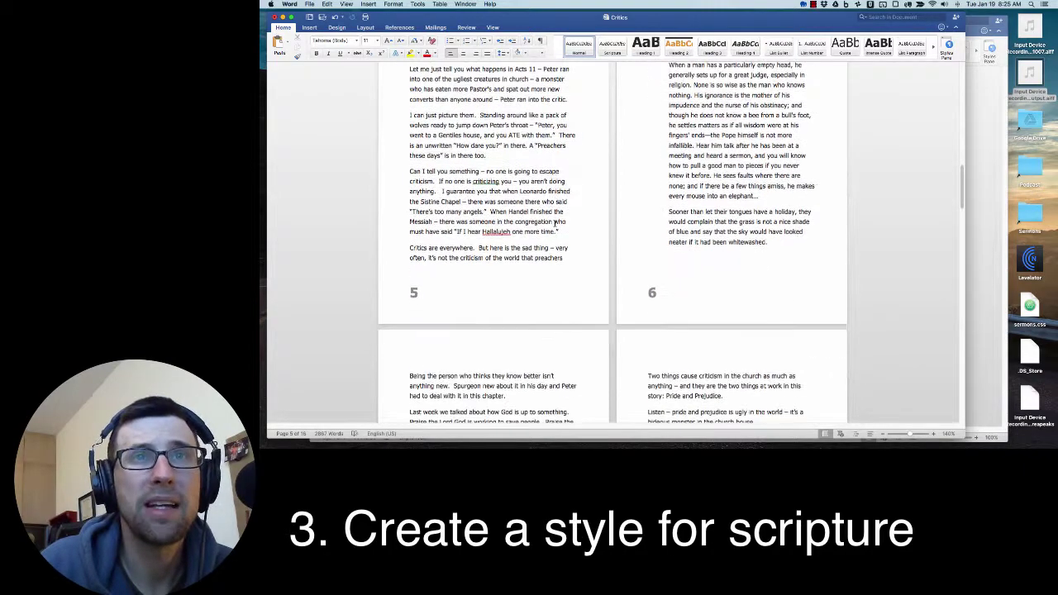
pyautogui.scroll(10, 555, 224)
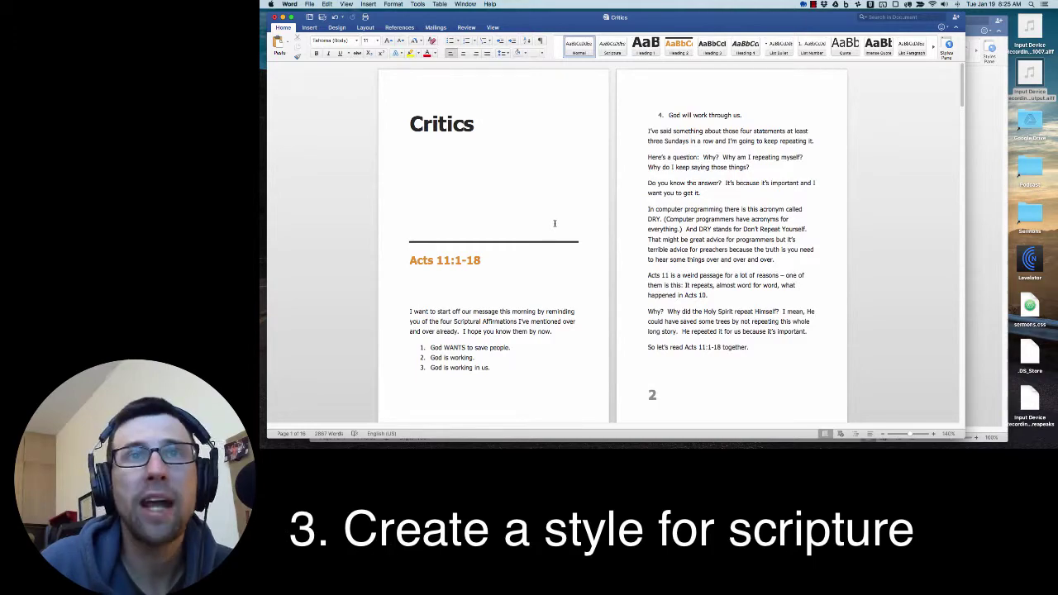
pyautogui.scroll(-14, 555, 223)
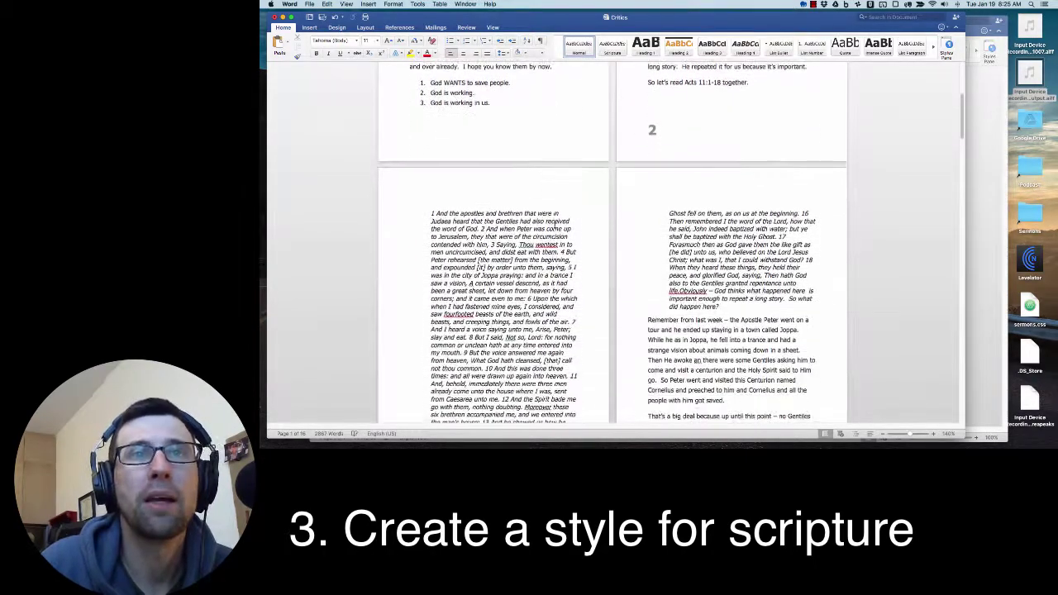
pyautogui.scroll(-1, 548, 224)
pyautogui.click(526, 211)
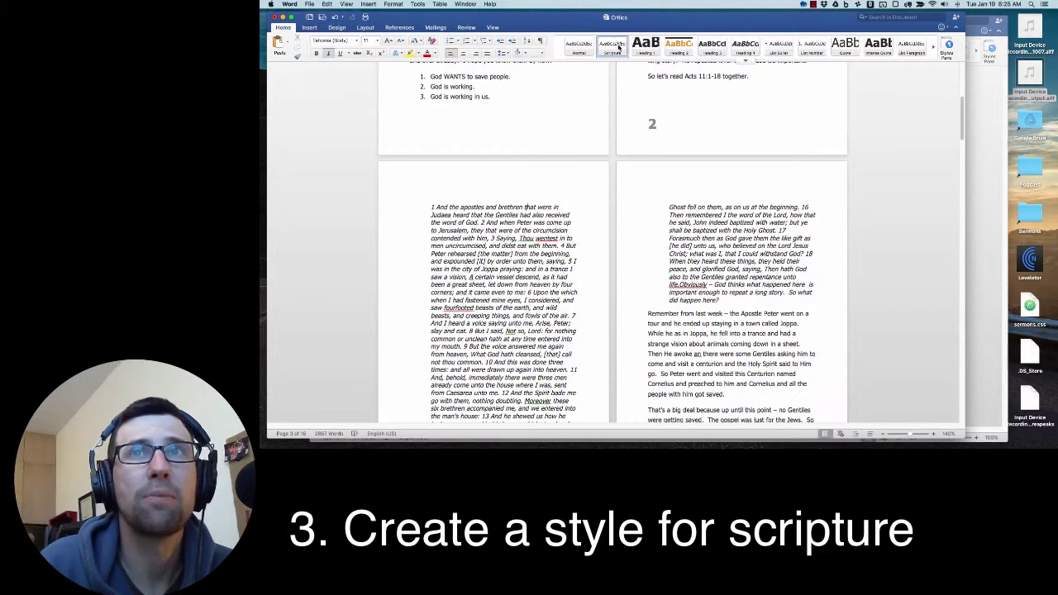
# Check the style of the indented quotation on page 6.
pyautogui.scroll(-3, 481, 233)
pyautogui.scroll(-5, 481, 233)
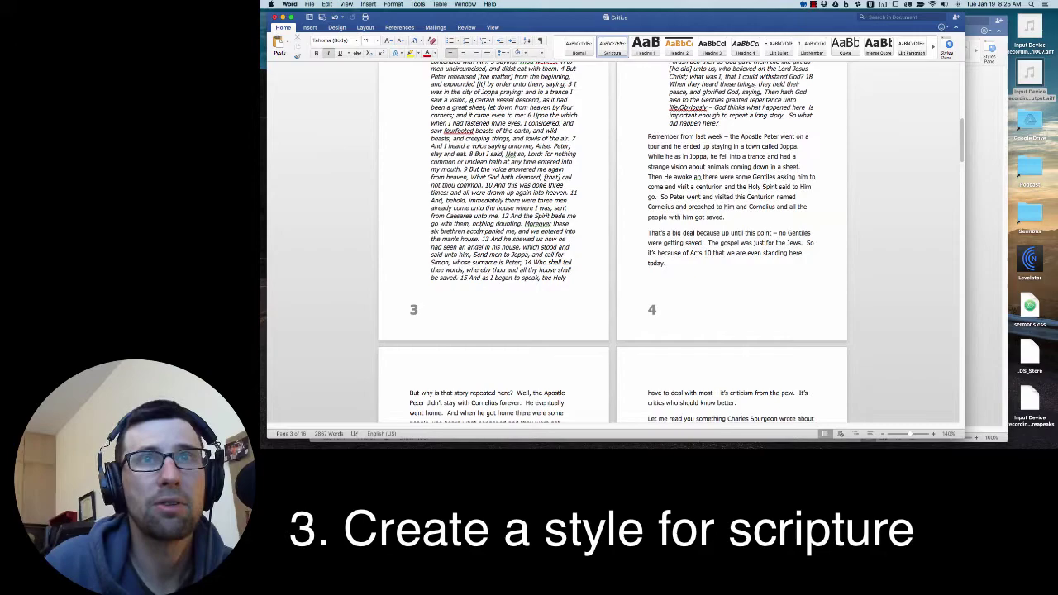
pyautogui.scroll(-7, 480, 231)
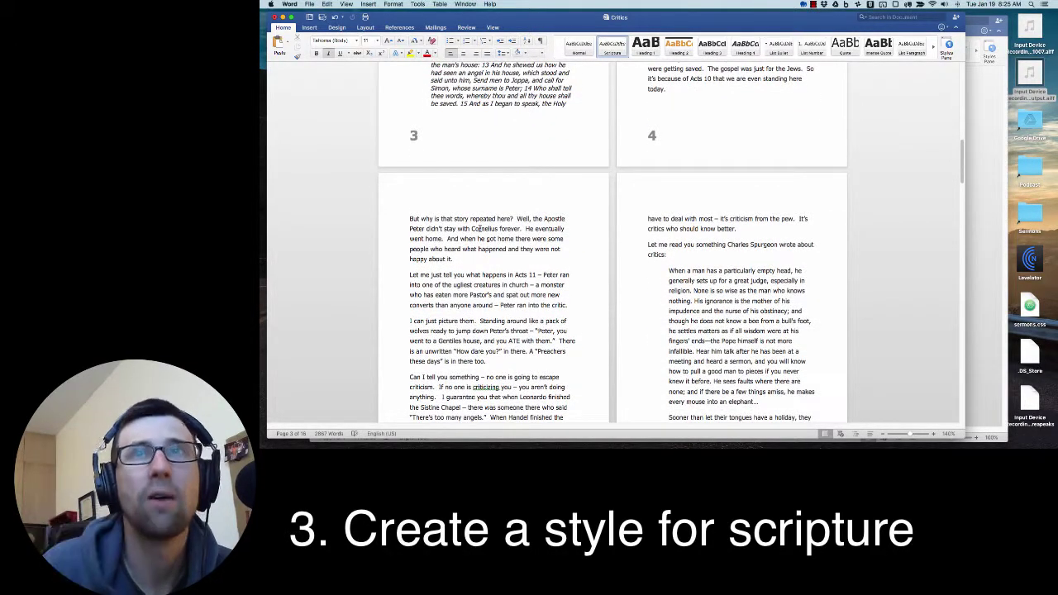
pyautogui.scroll(-4, 481, 229)
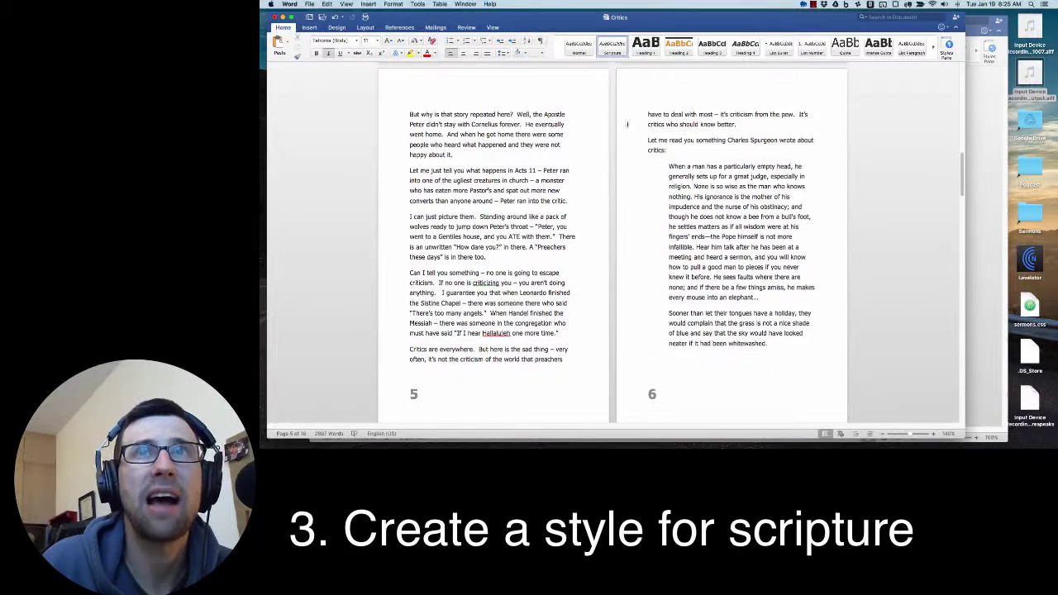
pyautogui.scroll(6, 547, 178)
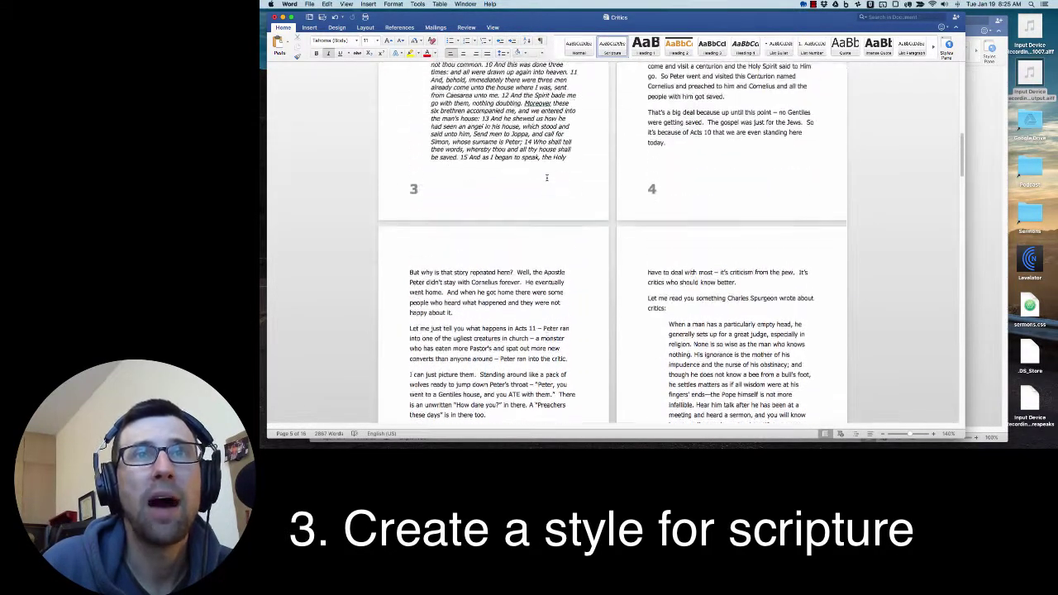
pyautogui.scroll(8, 547, 178)
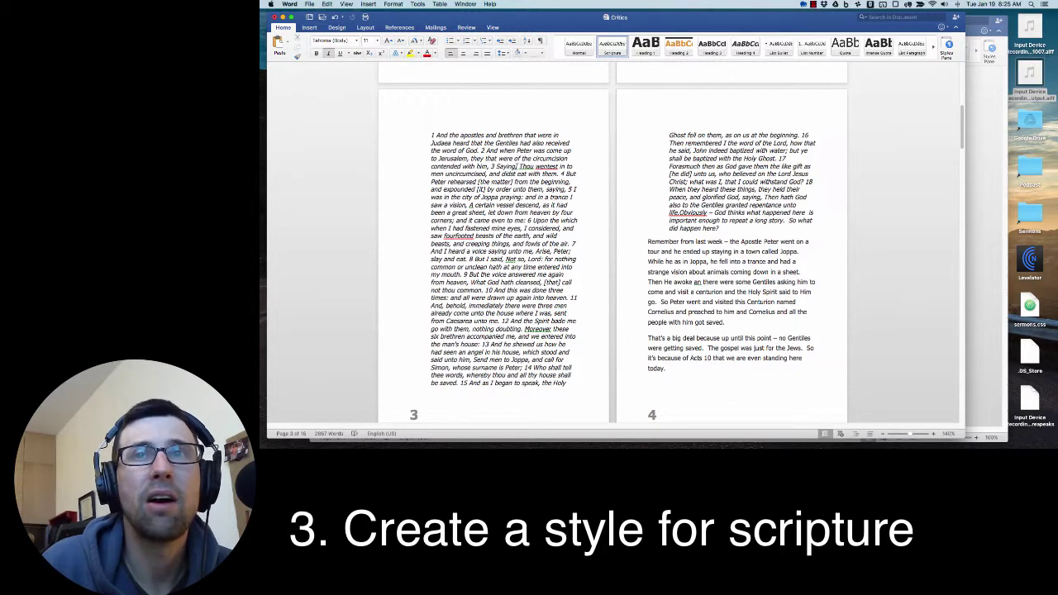
pyautogui.scroll(-5, 526, 135)
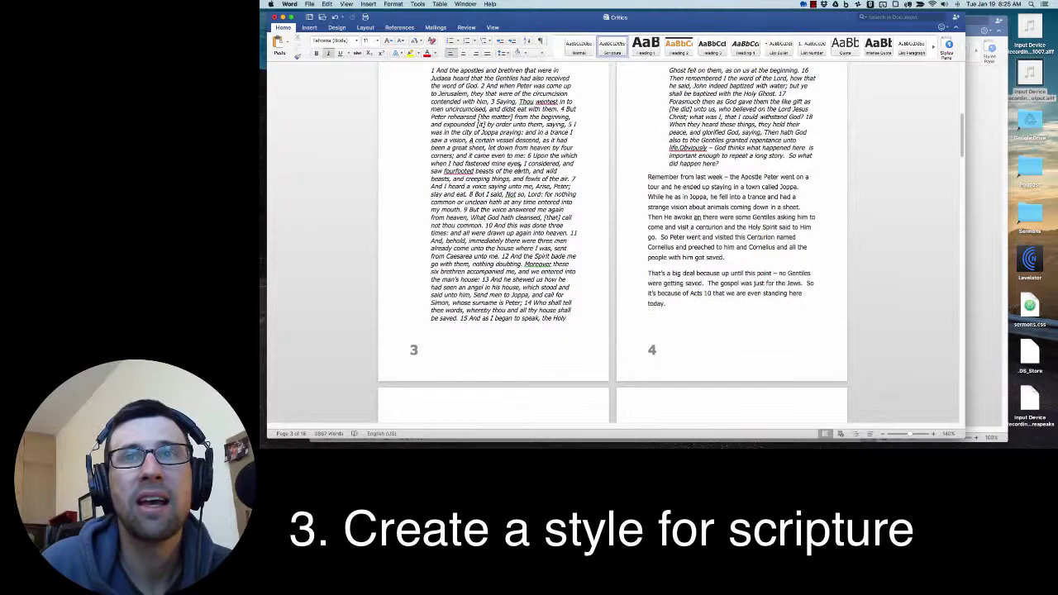
pyautogui.scroll(-12, 519, 166)
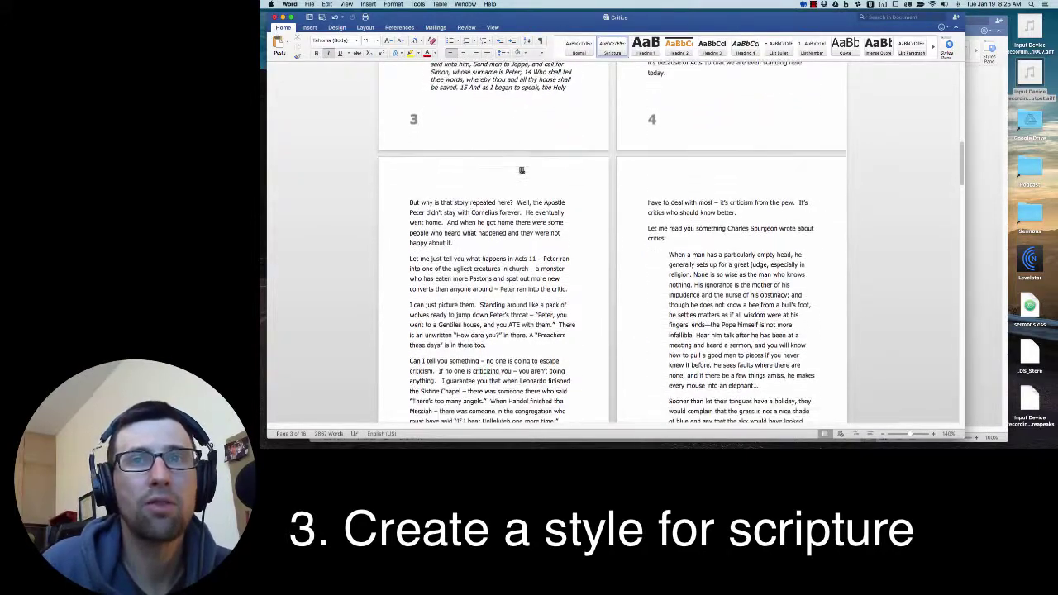
pyautogui.scroll(4, 519, 168)
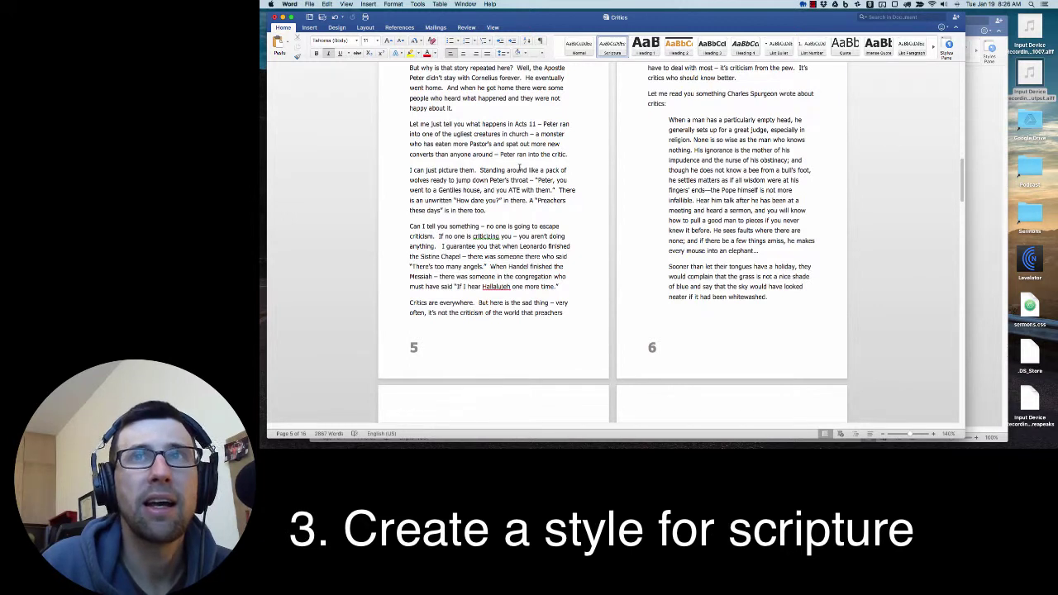
pyautogui.click(697, 141)
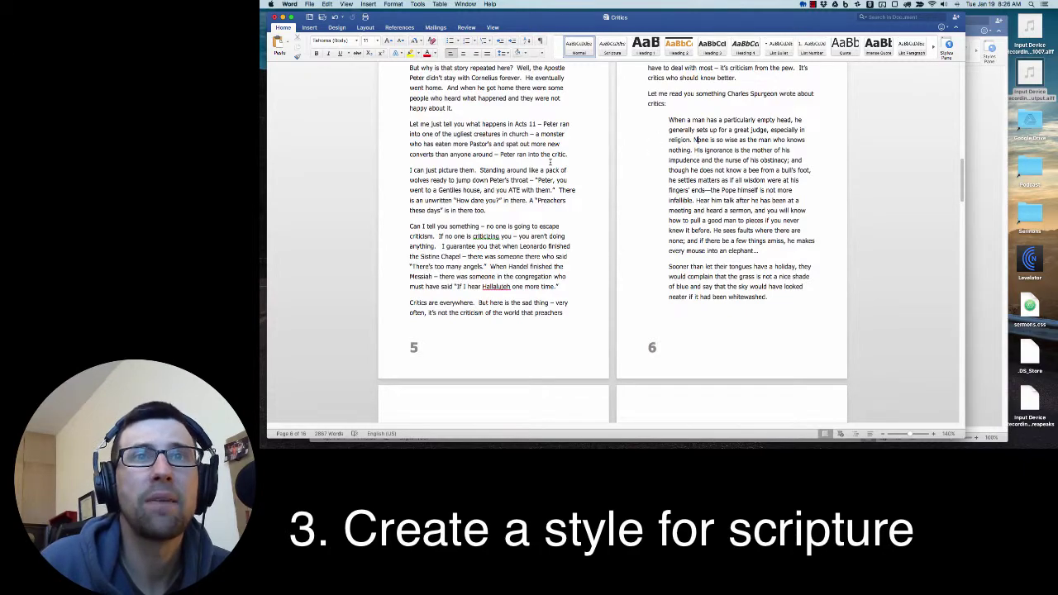
# Scroll back up to the Critics title page and opening paragraph.
pyautogui.scroll(-10, 550, 163)
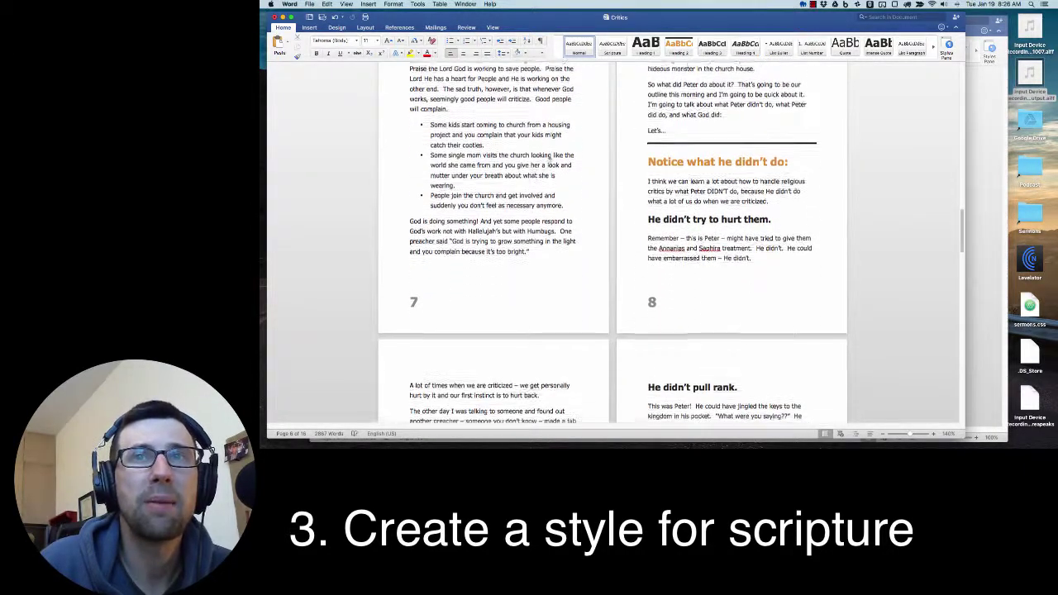
pyautogui.scroll(-8, 552, 163)
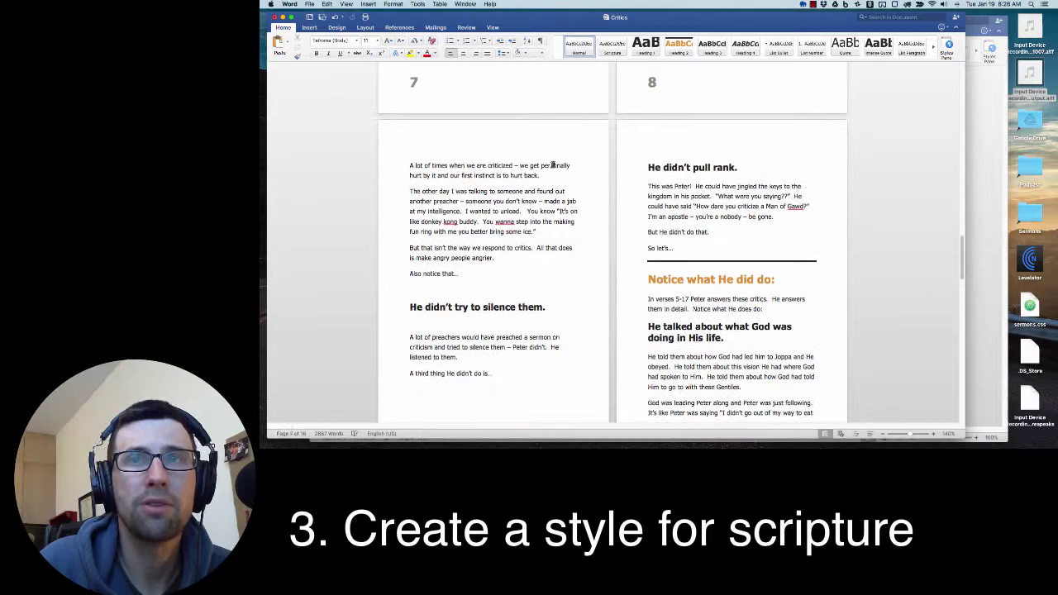
pyautogui.scroll(20, 552, 166)
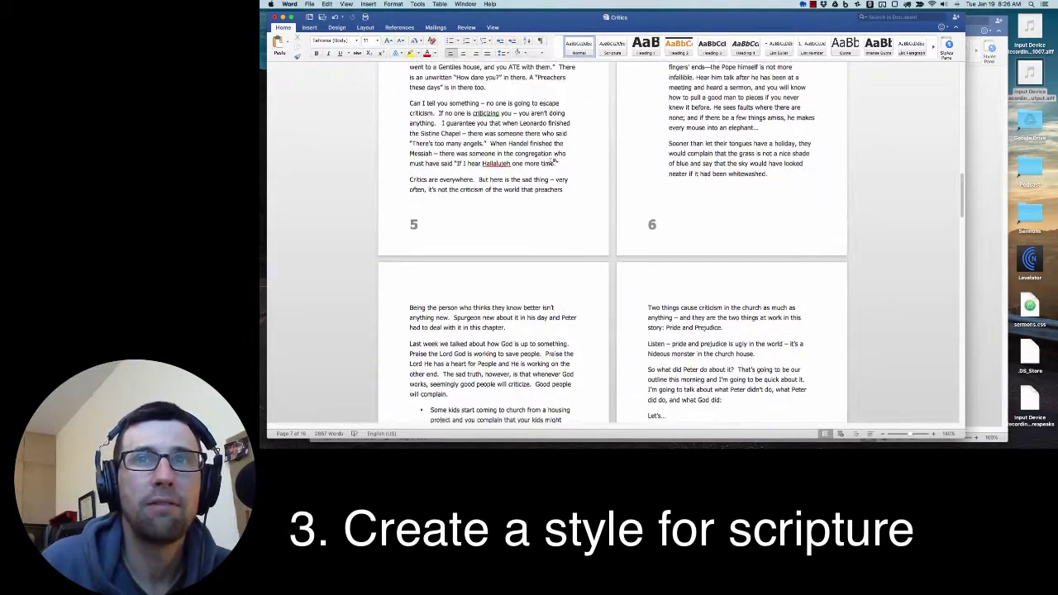
pyautogui.scroll(12, 552, 163)
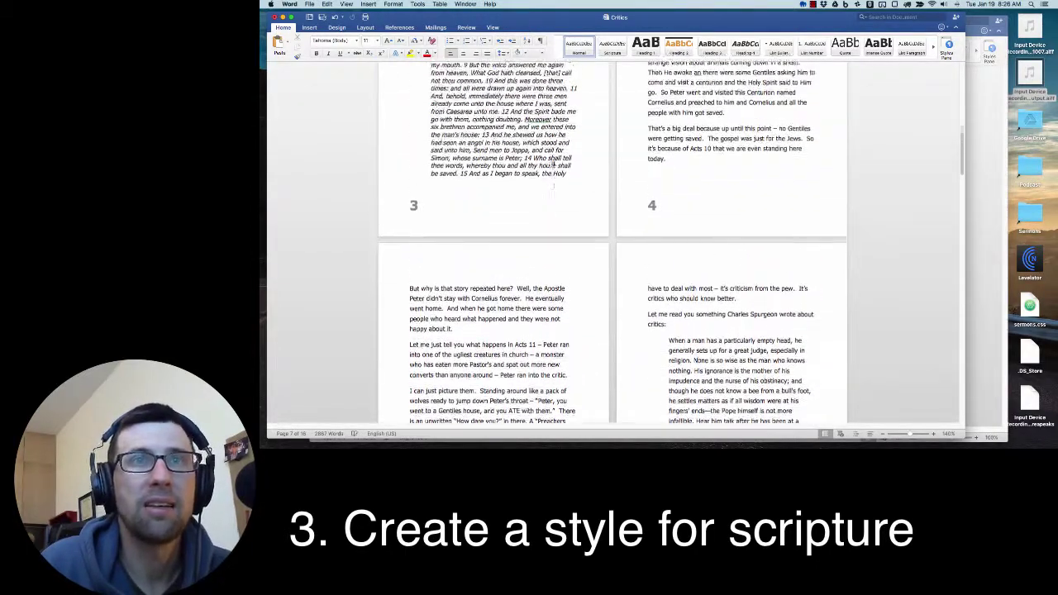
pyautogui.scroll(6, 552, 163)
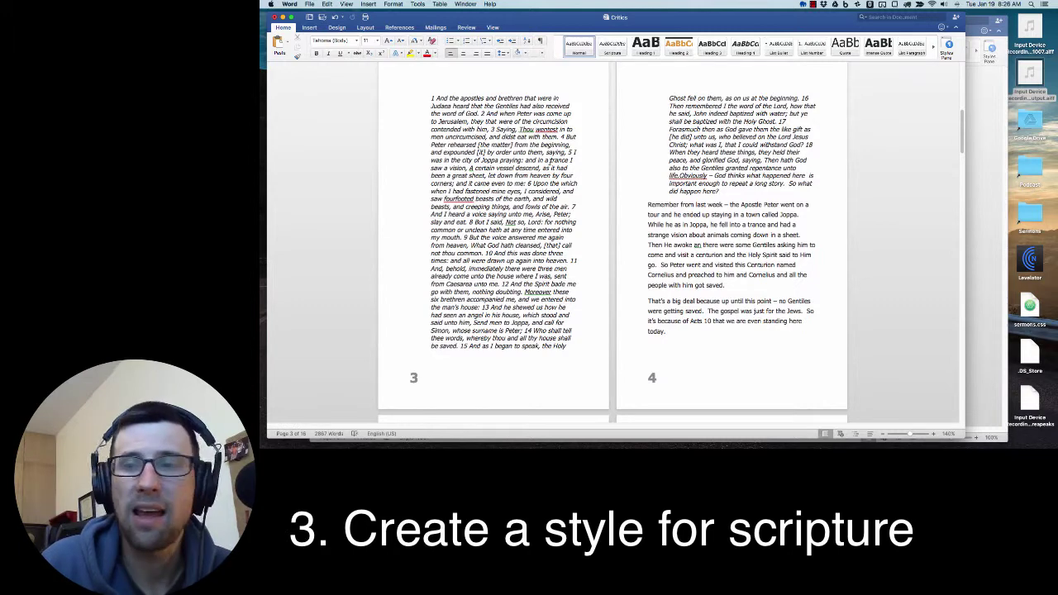
pyautogui.scroll(2, 550, 162)
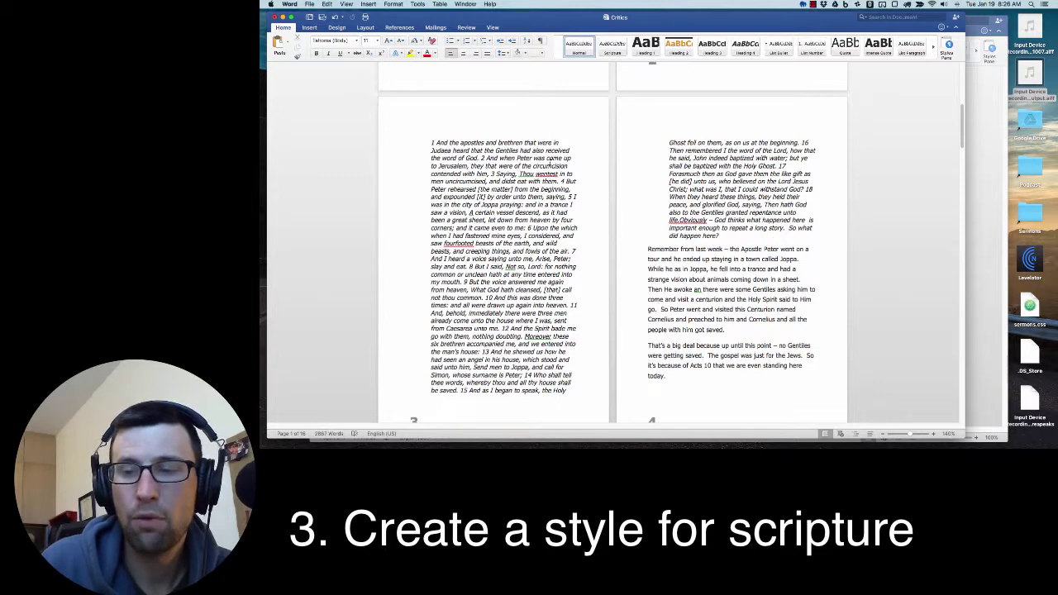
pyautogui.scroll(3, 551, 165)
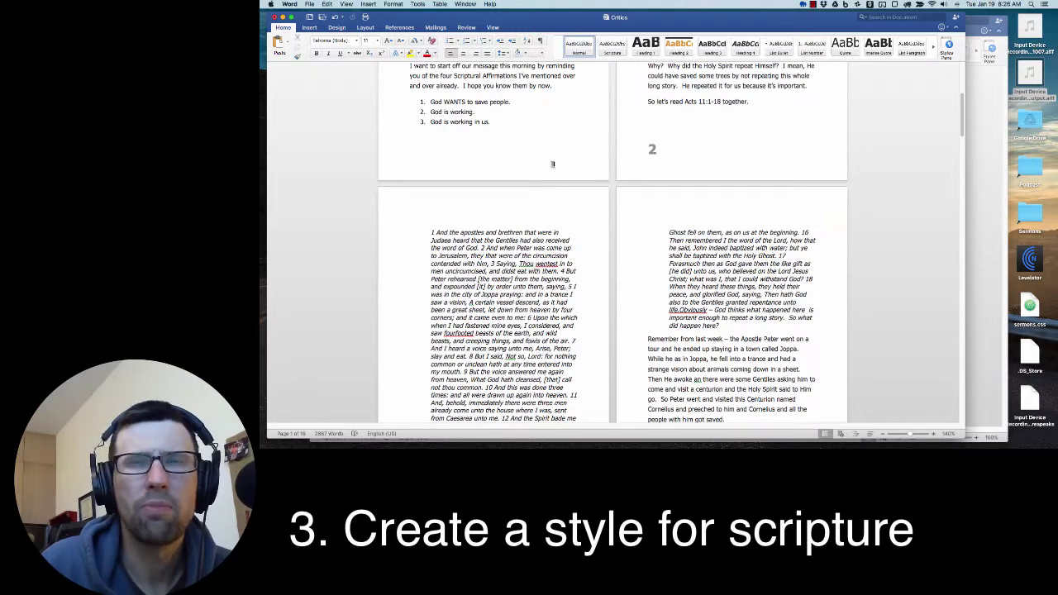
pyautogui.scroll(7, 552, 164)
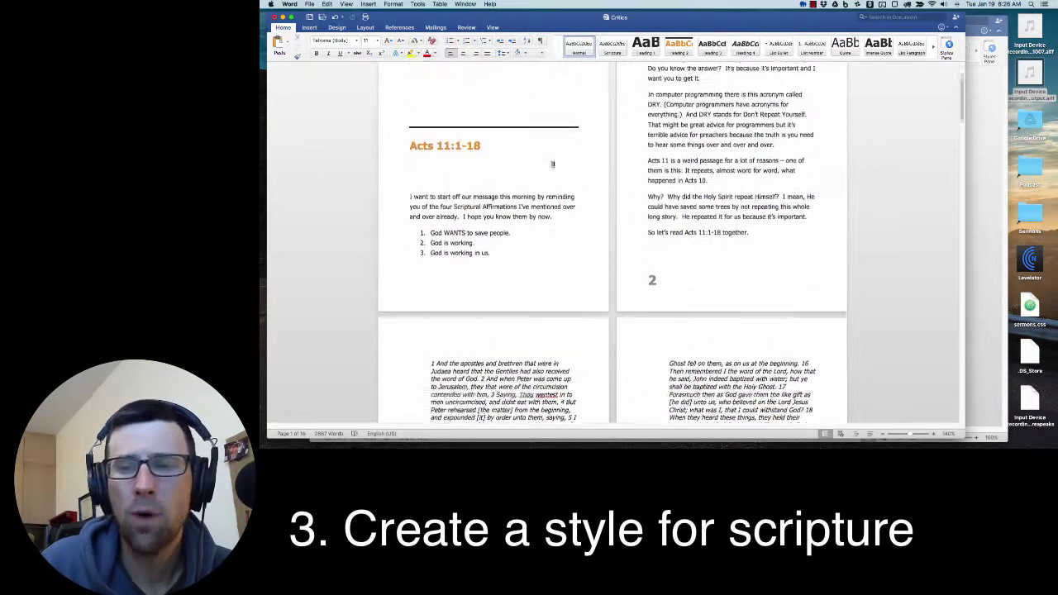
pyautogui.scroll(1, 550, 162)
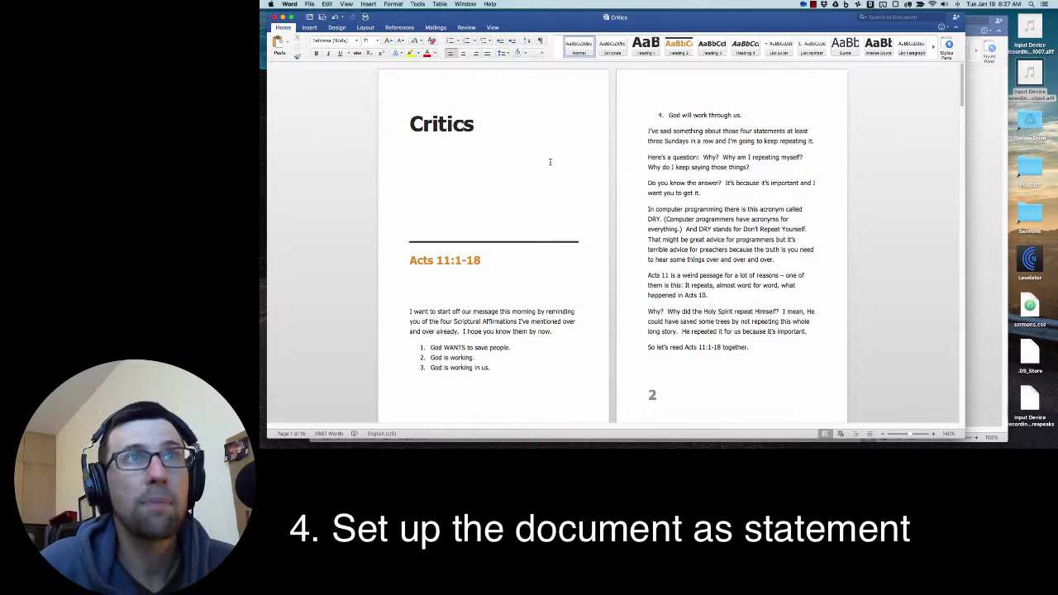
pyautogui.click(311, 4)
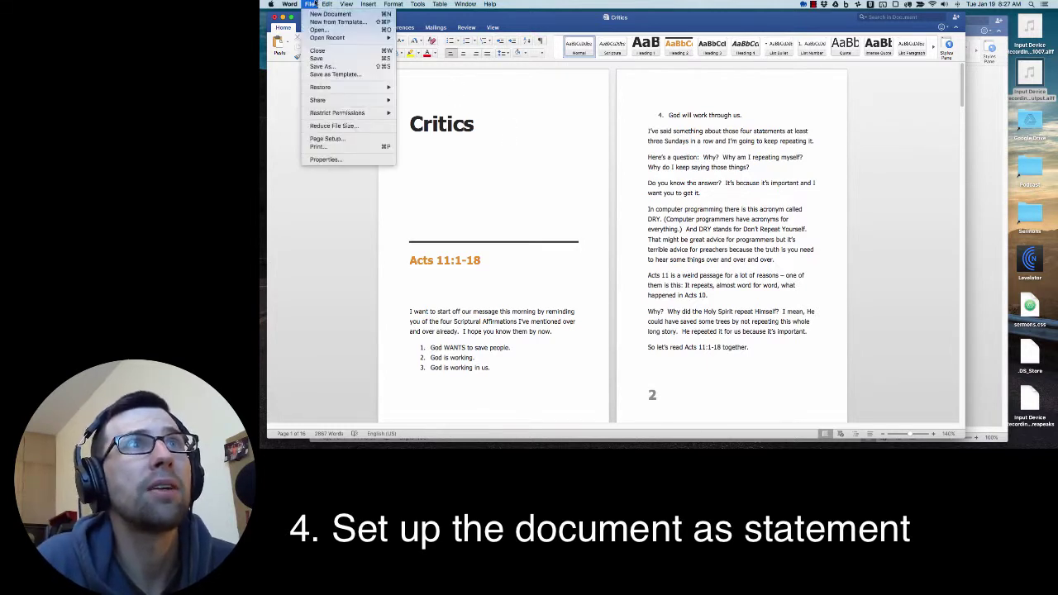
pyautogui.click(337, 139)
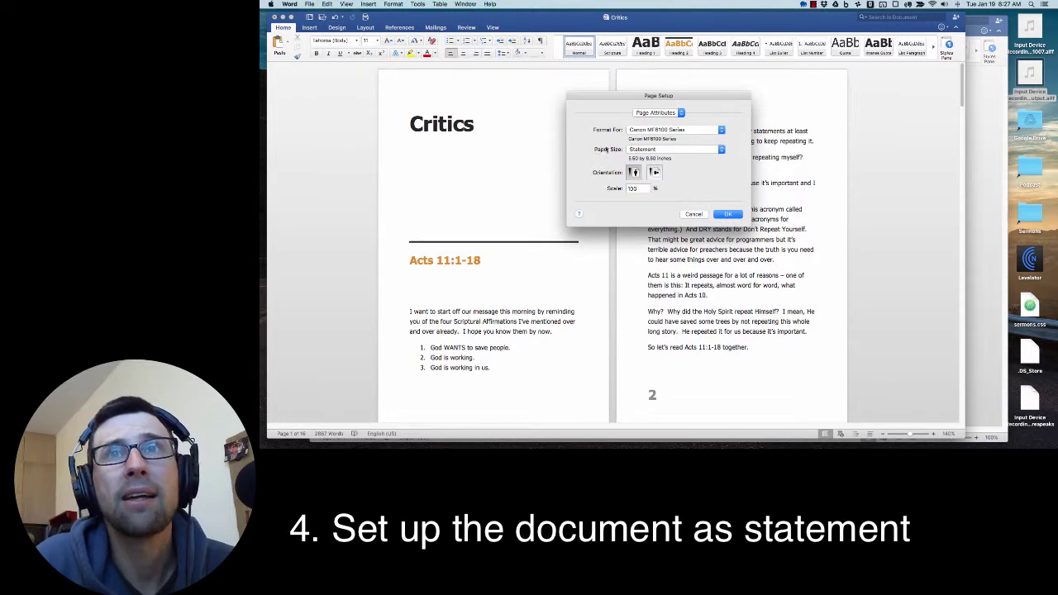
pyautogui.click(662, 150)
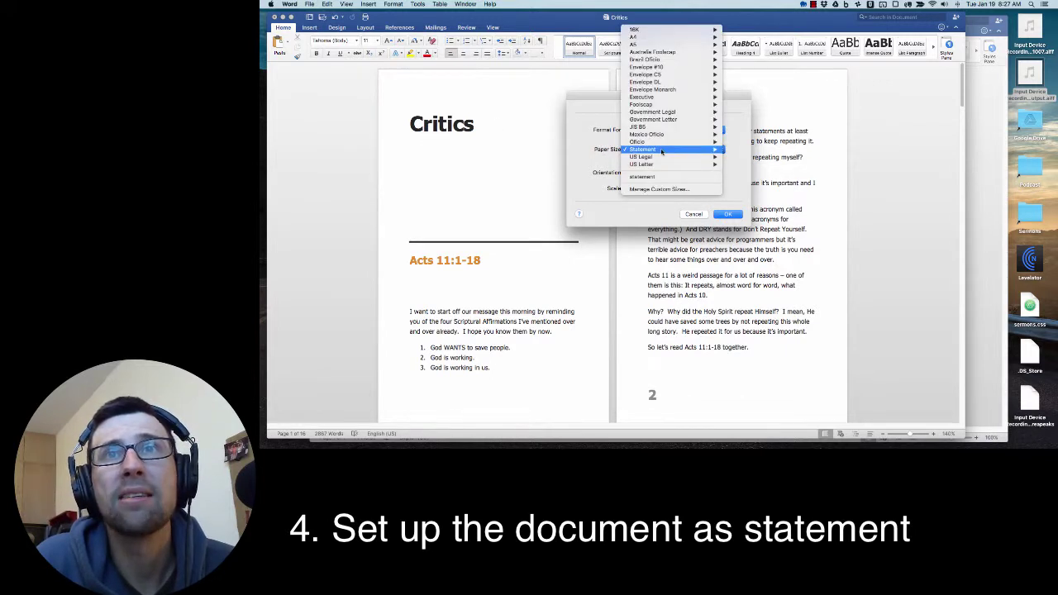
pyautogui.click(668, 190)
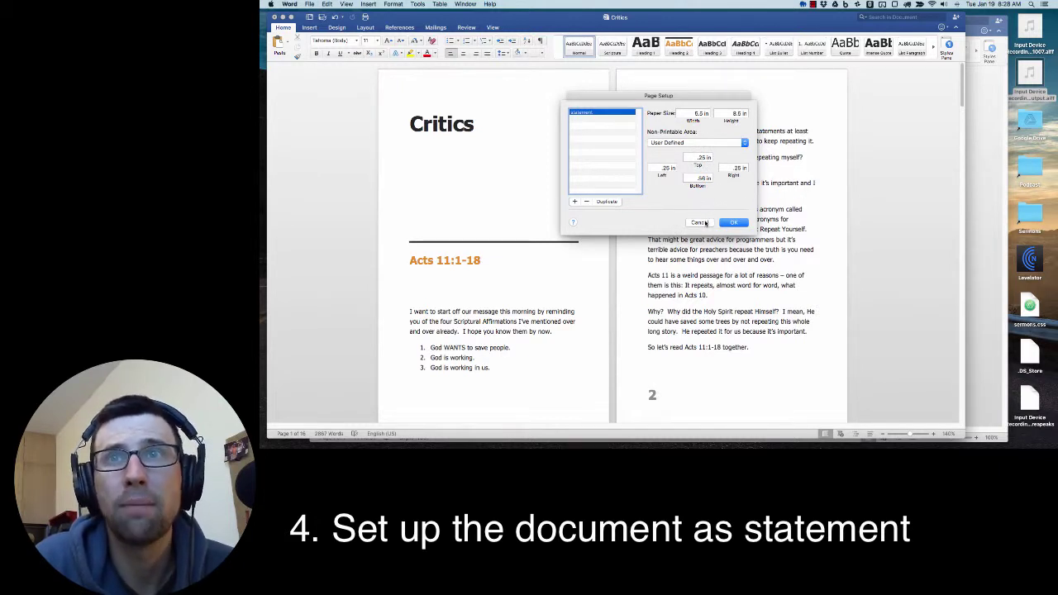
pyautogui.click(706, 223)
pyautogui.click(701, 212)
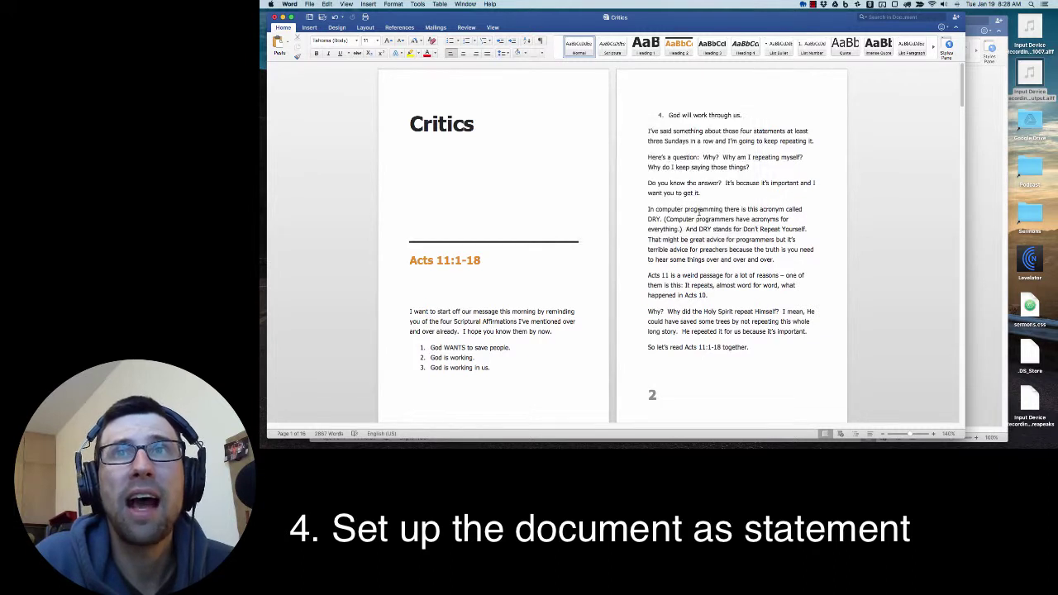
pyautogui.click(308, 4)
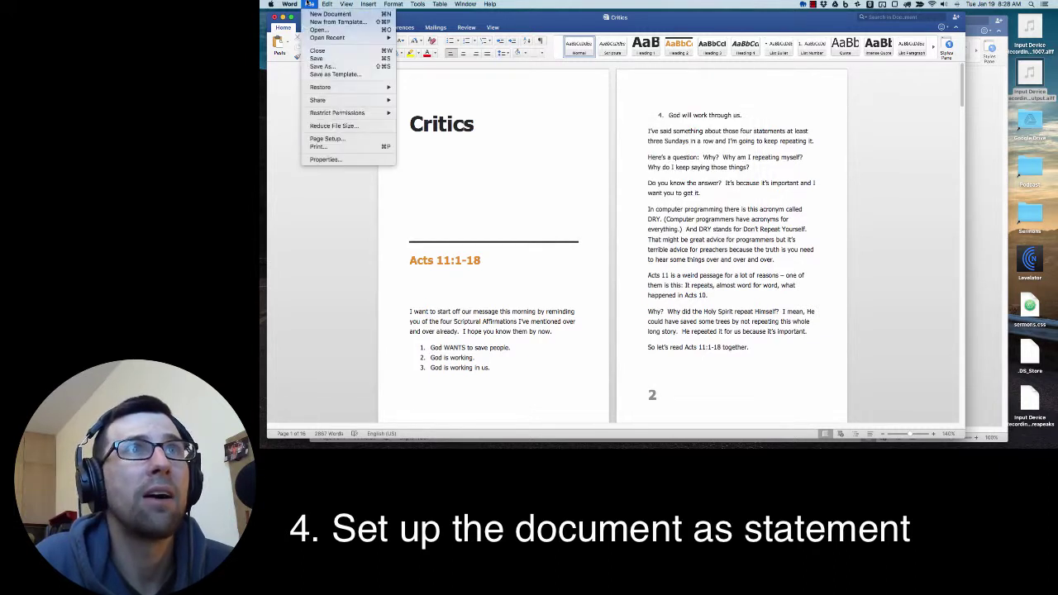
pyautogui.click(328, 138)
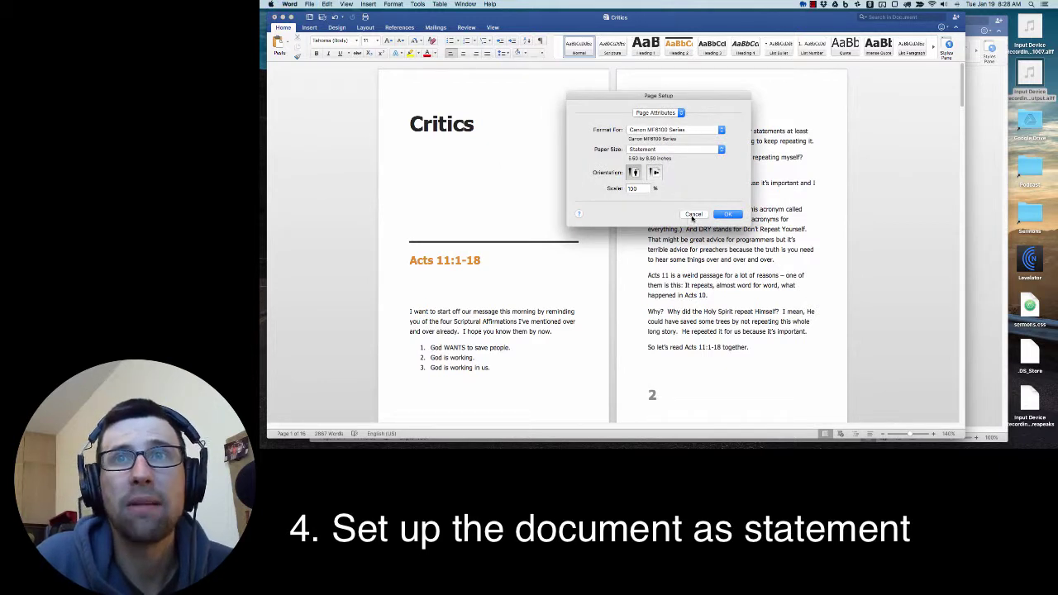
pyautogui.click(692, 215)
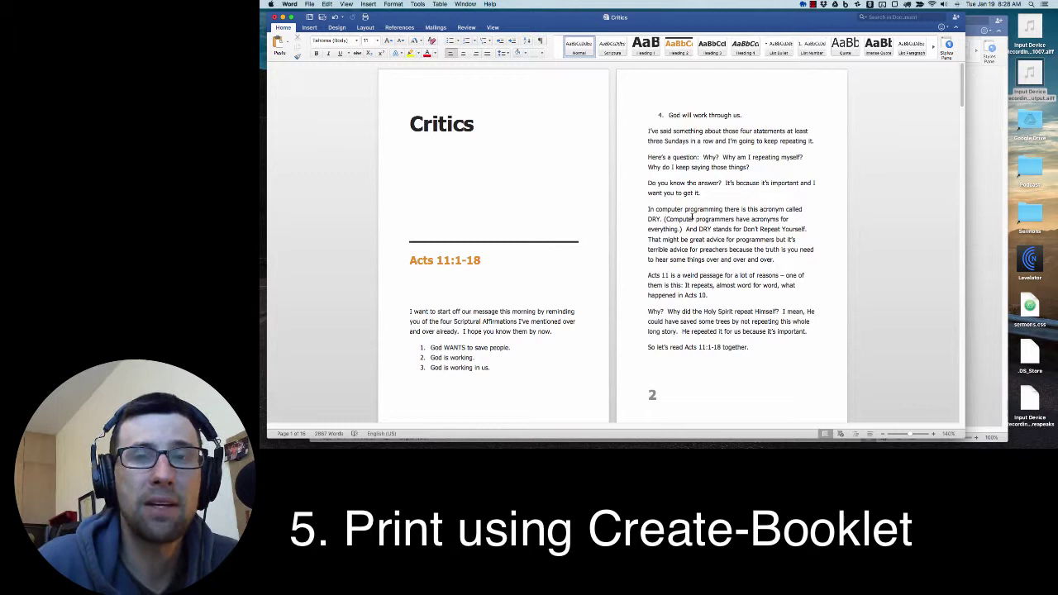
pyautogui.moveTo(567, 436)
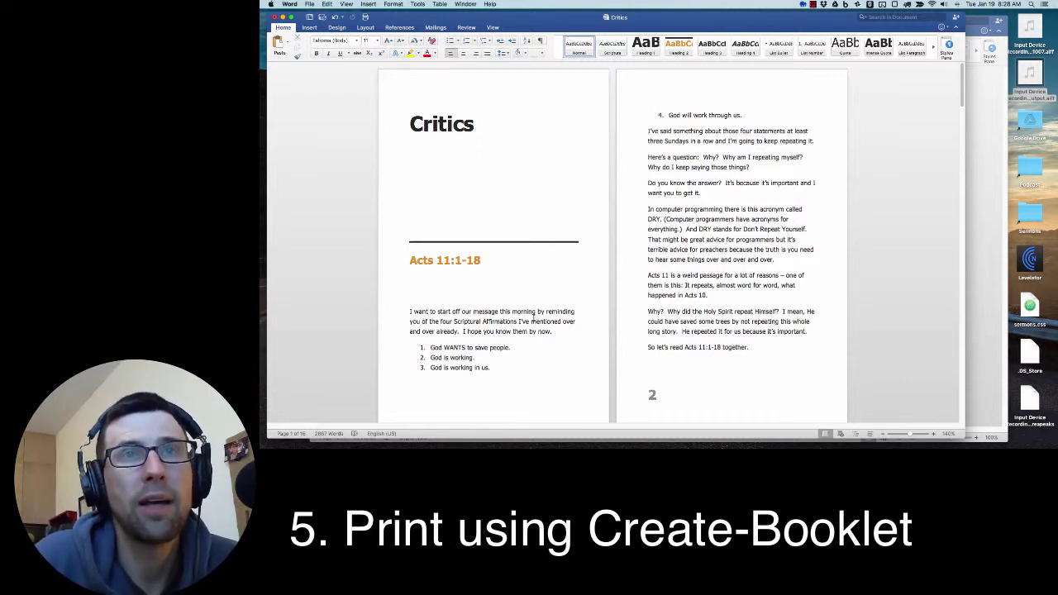
# Review the 16-page manuscript top to bottom, then bring up the File menu.
pyautogui.scroll(-20, 533, 318)
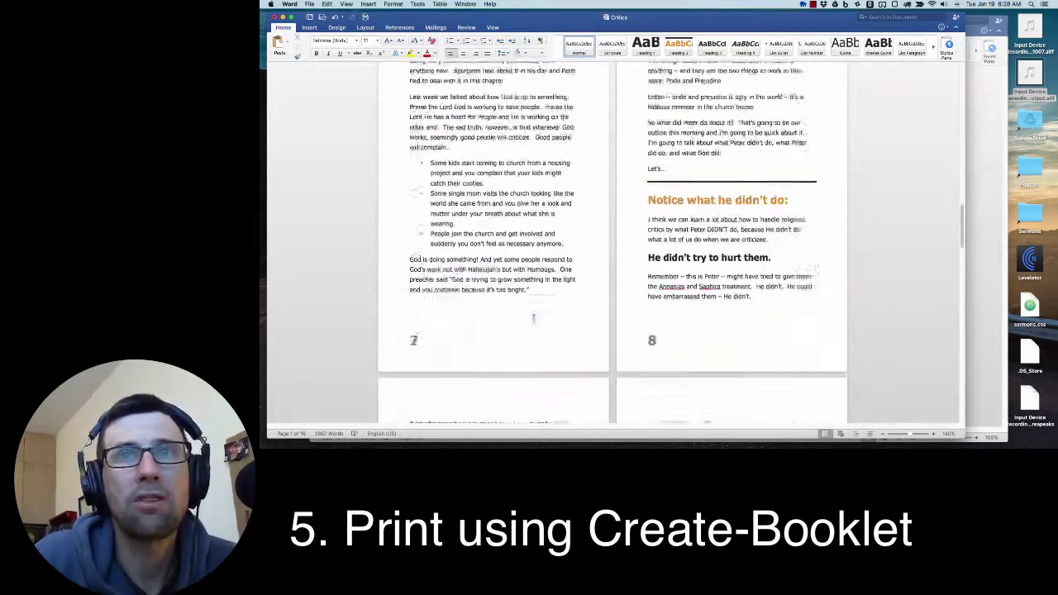
pyautogui.scroll(-15, 533, 318)
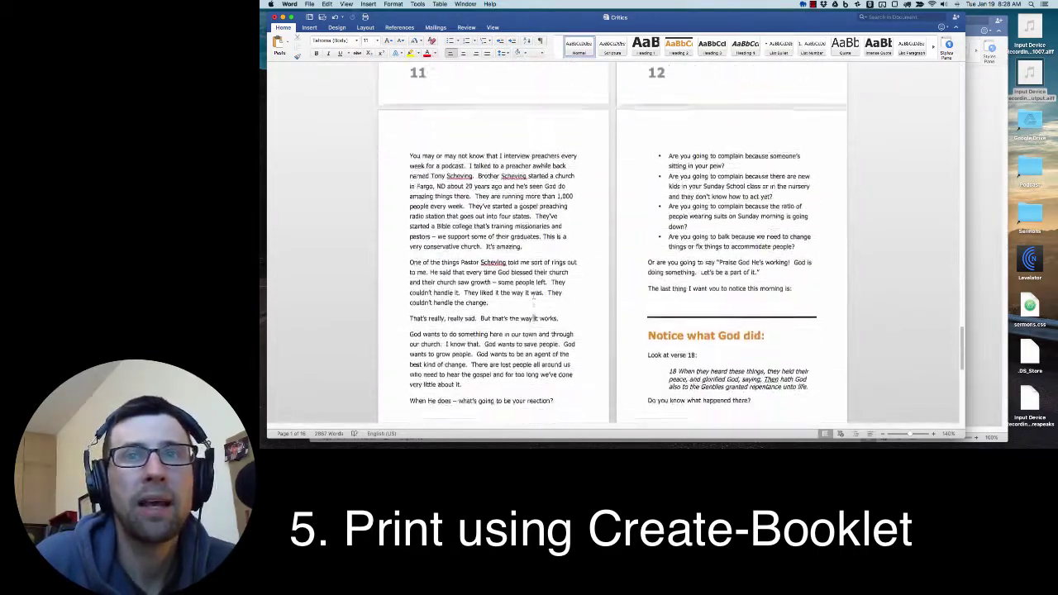
pyautogui.scroll(20, 534, 317)
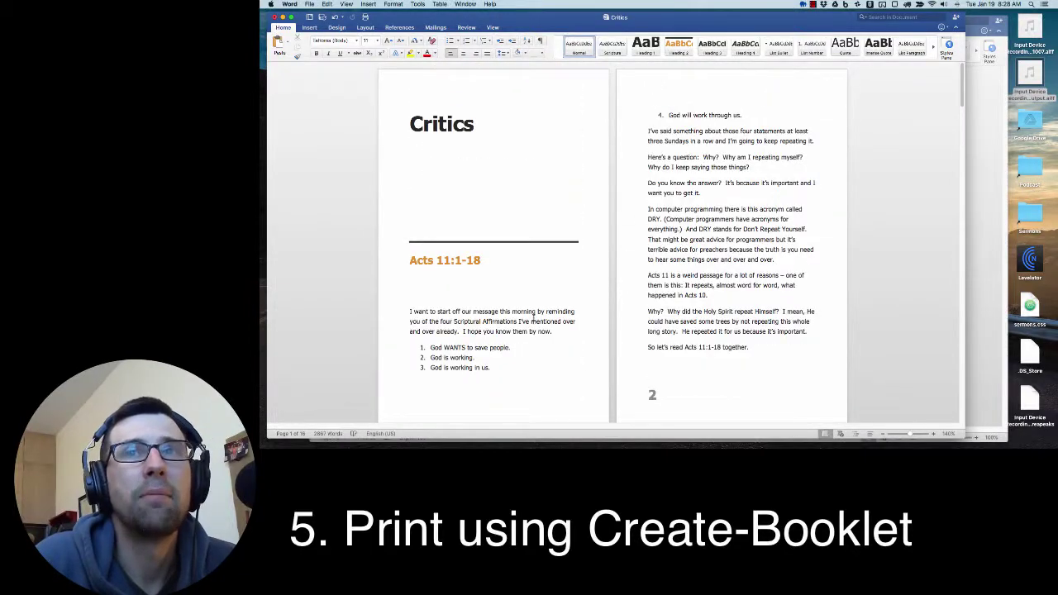
pyautogui.scroll(-5, 533, 317)
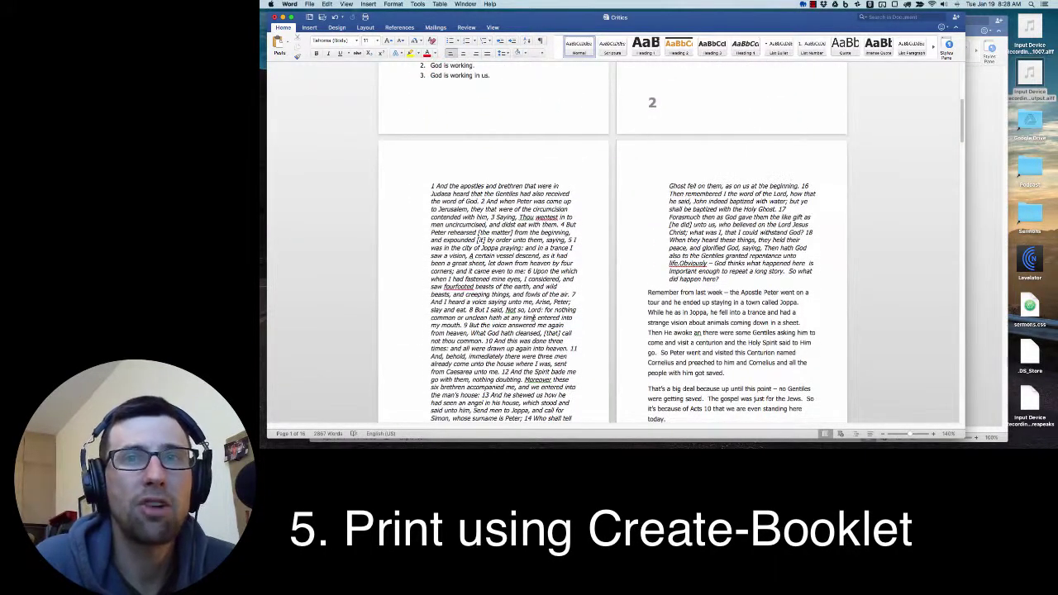
pyautogui.scroll(-15, 533, 318)
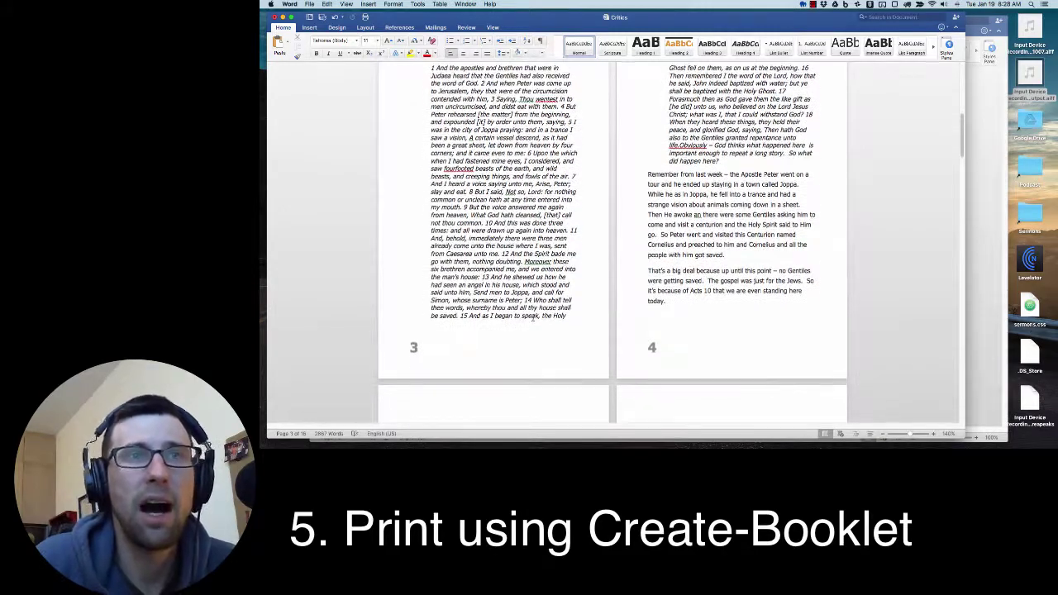
pyautogui.scroll(-20, 534, 317)
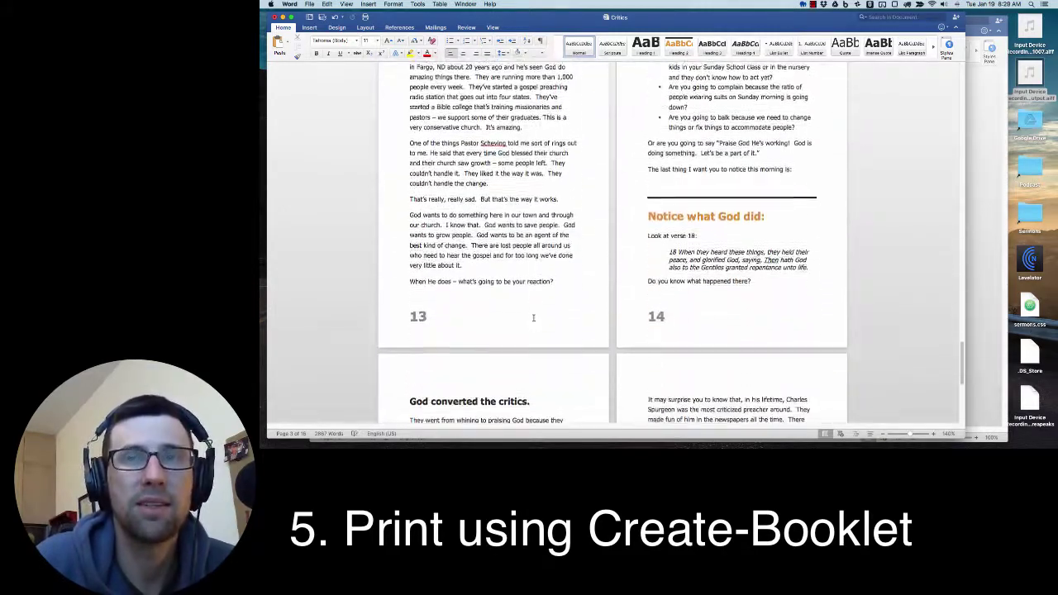
pyautogui.scroll(20, 534, 317)
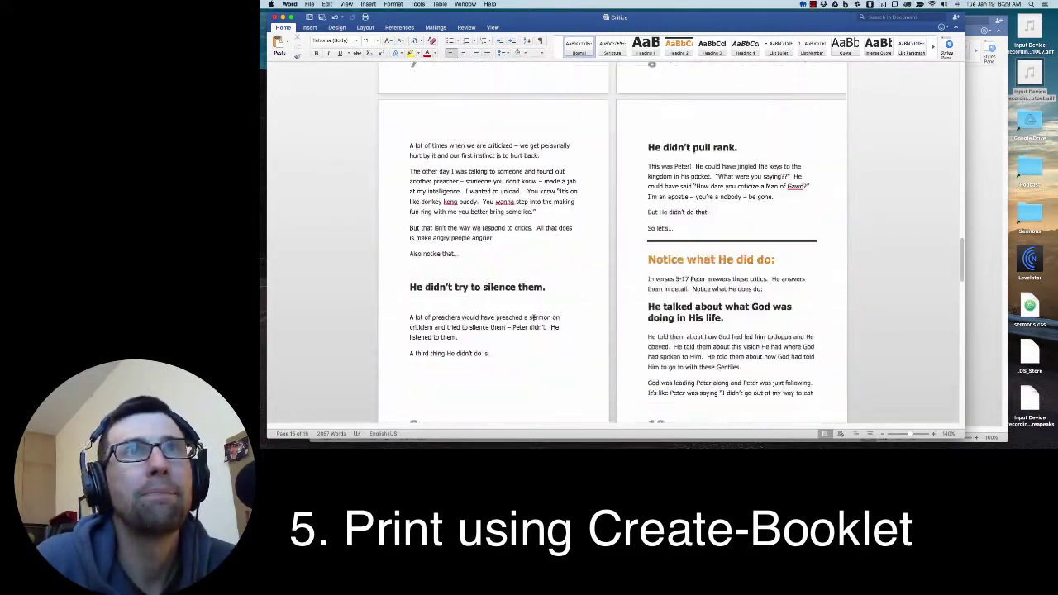
pyautogui.click(311, 4)
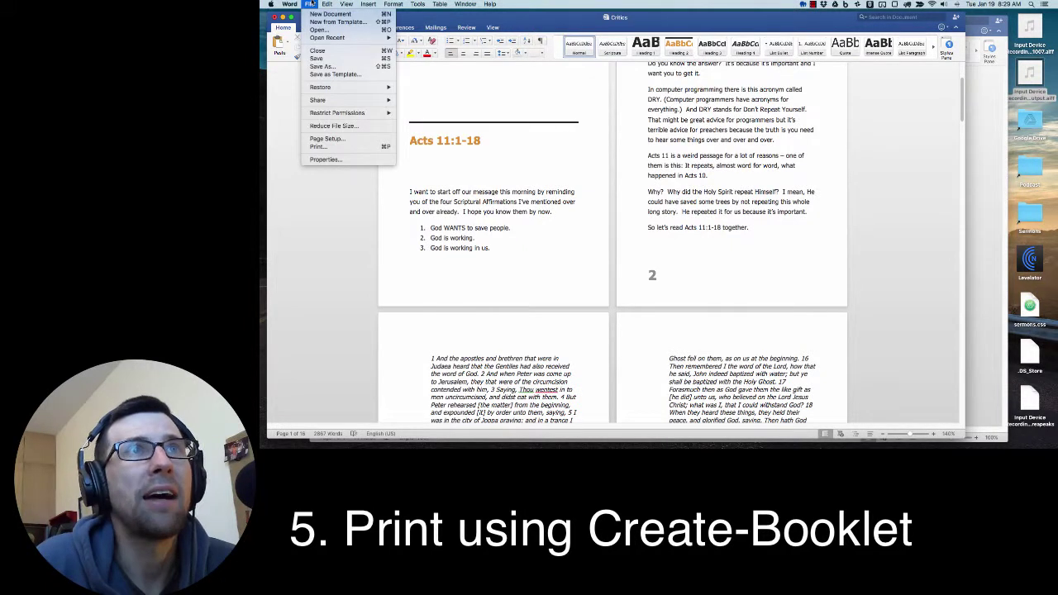
# Send the sermon from the Print dialog's PDF menu to Create Booklet.
pyautogui.click(334, 148)
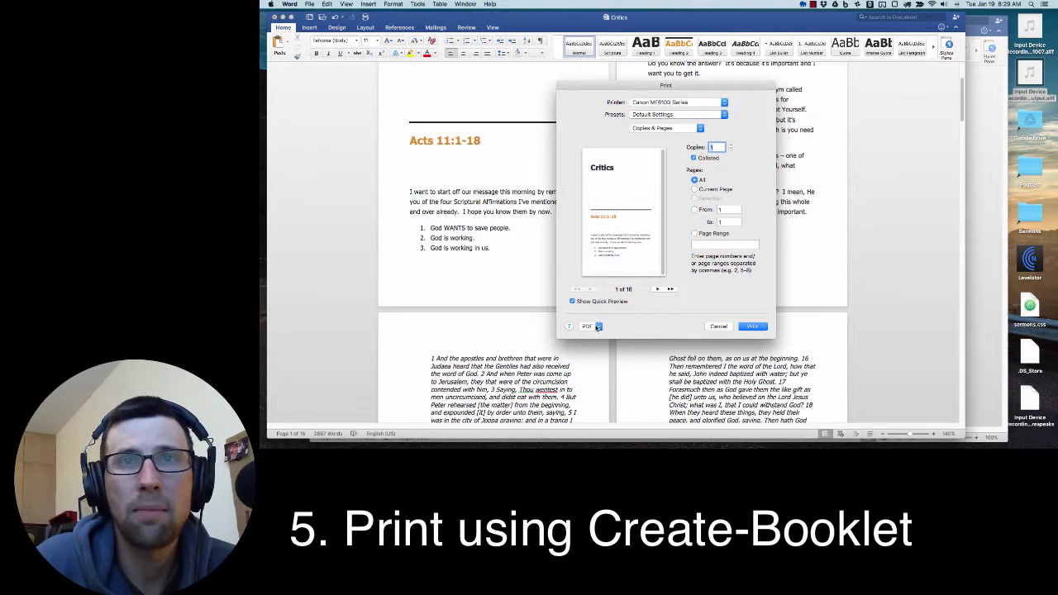
pyautogui.click(598, 326)
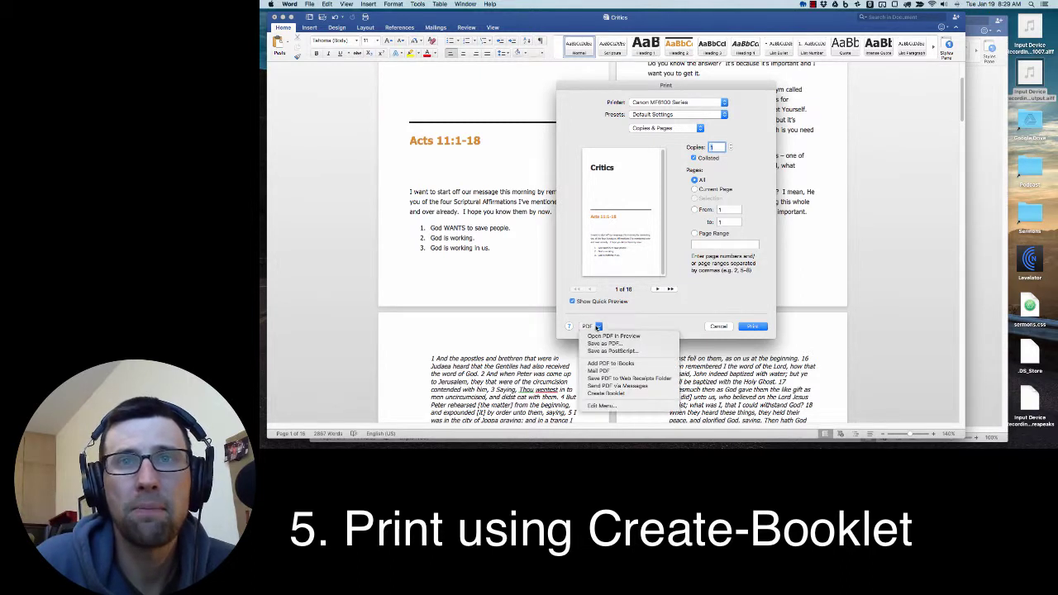
pyautogui.click(607, 394)
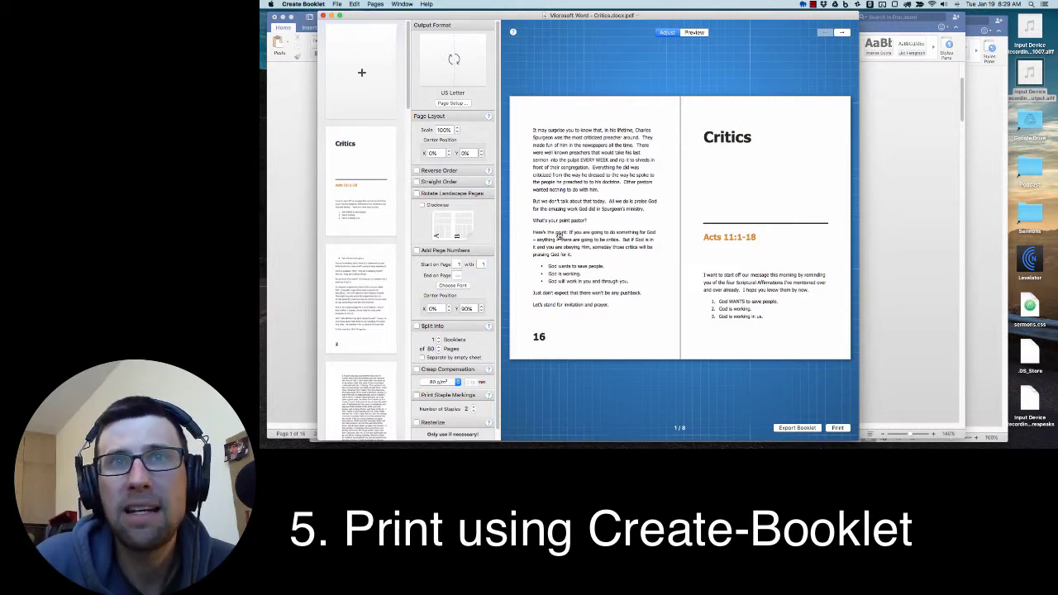
# Print the booklet two-sided, short-edge binding, on the Canon MF8100 Series printer.
pyautogui.click(838, 429)
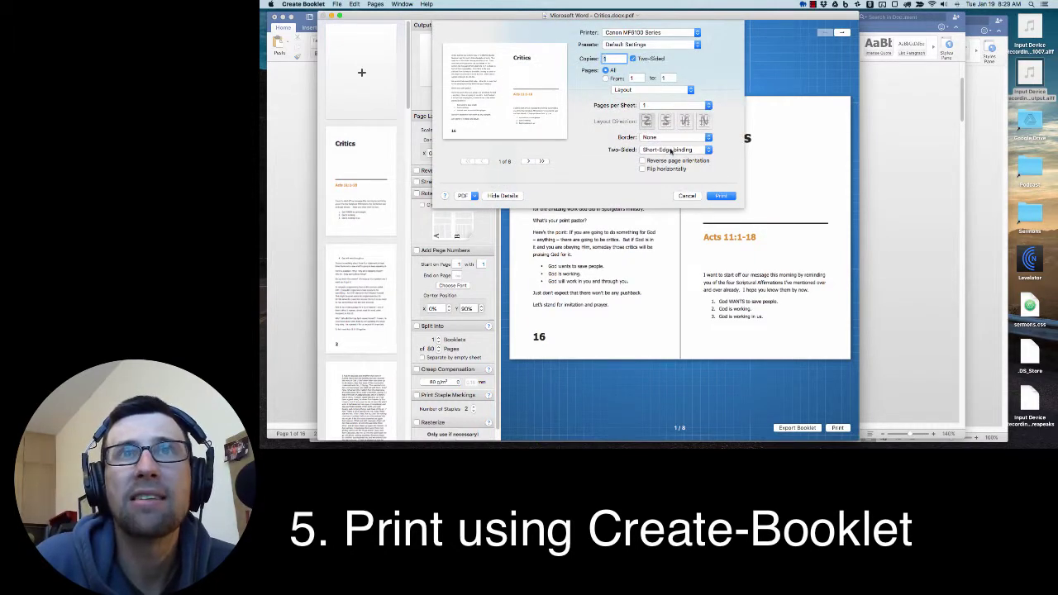
pyautogui.click(719, 196)
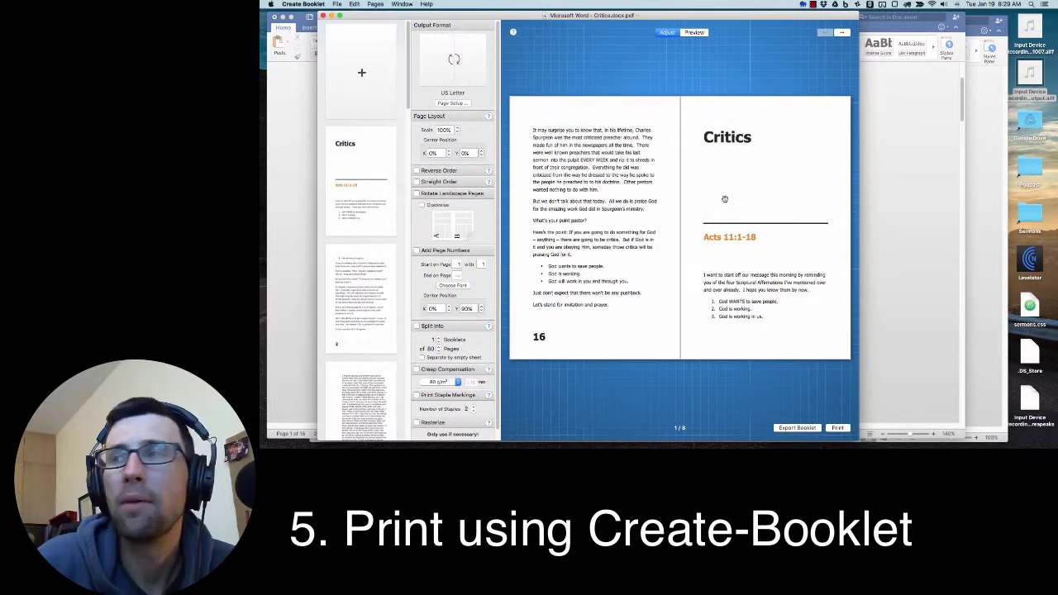